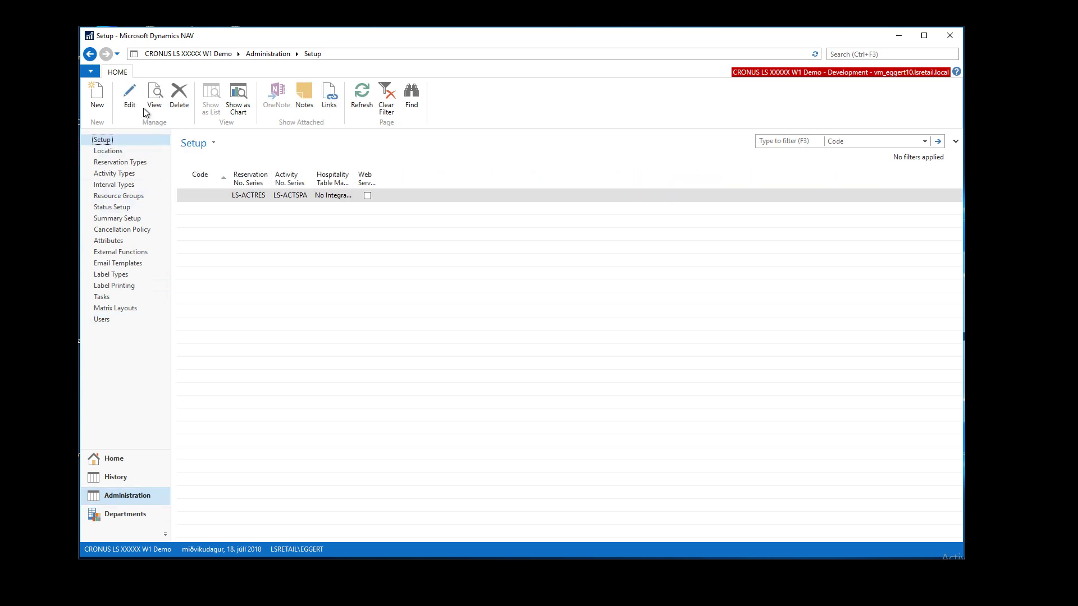
- Open the activity setup for editing, keep Hospitality Table Management on No Integration, and close the setup
click(130, 97)
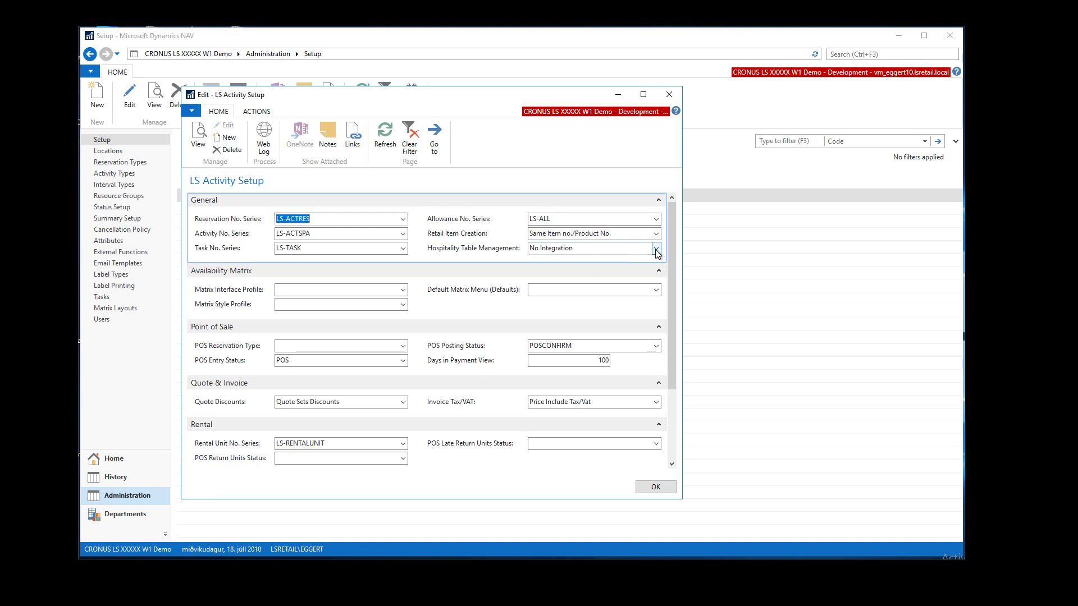
click(656, 248)
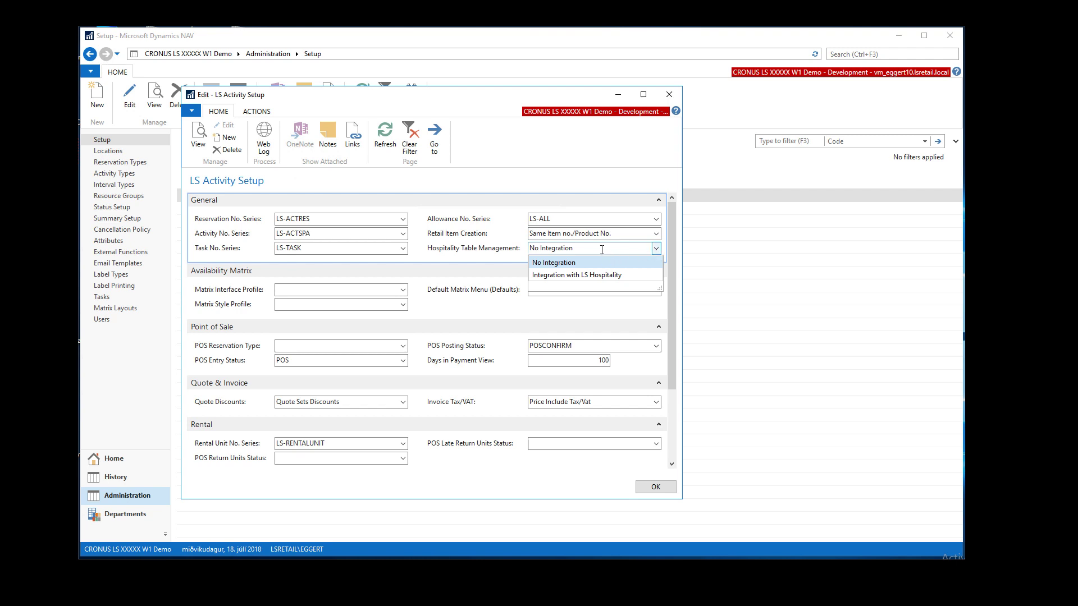
click(655, 250)
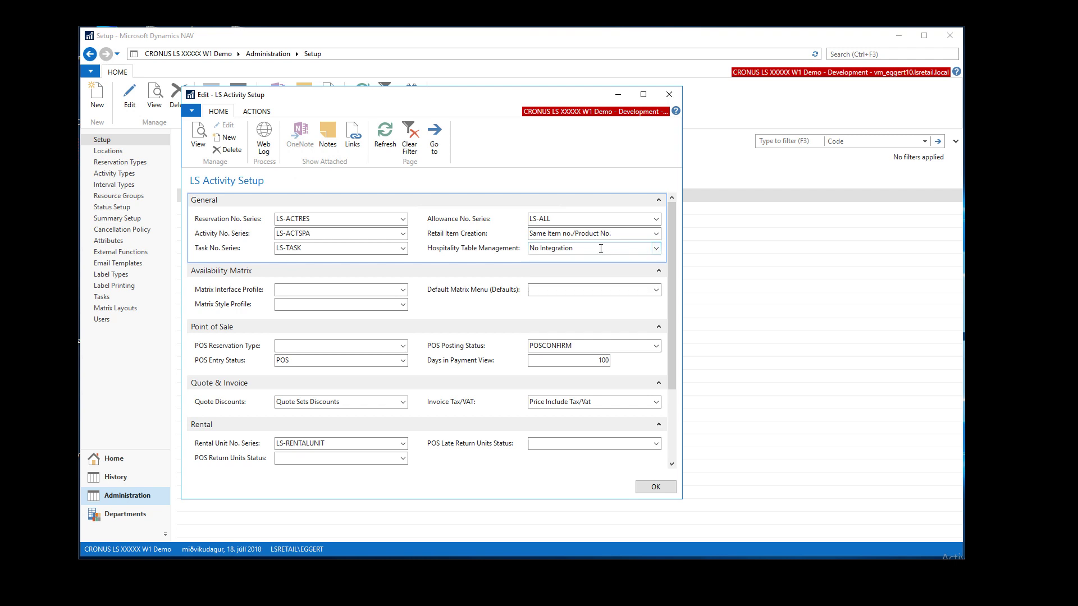
click(656, 250)
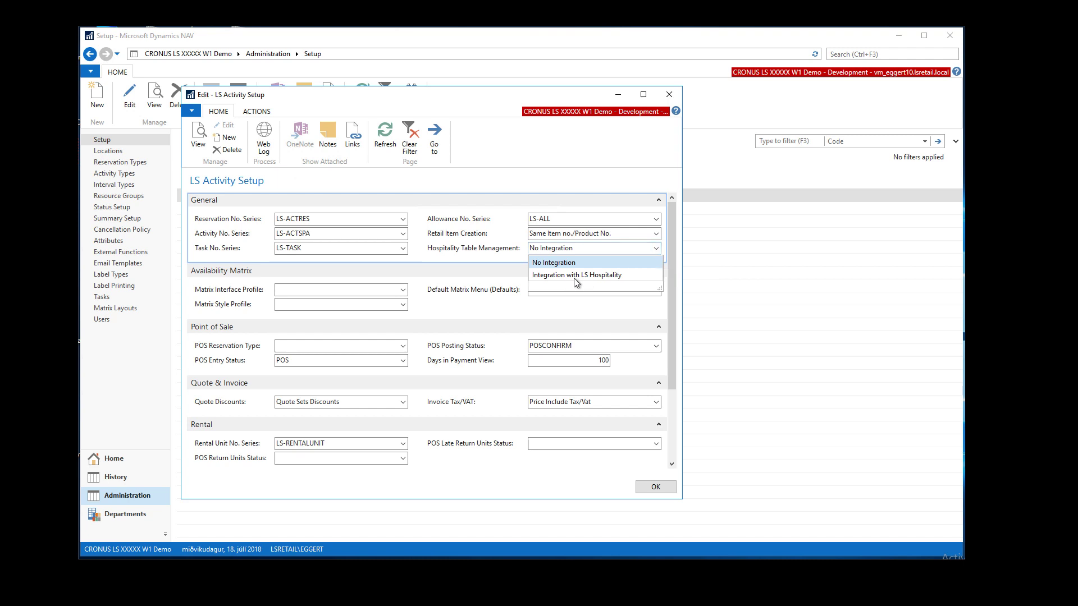
click(587, 262)
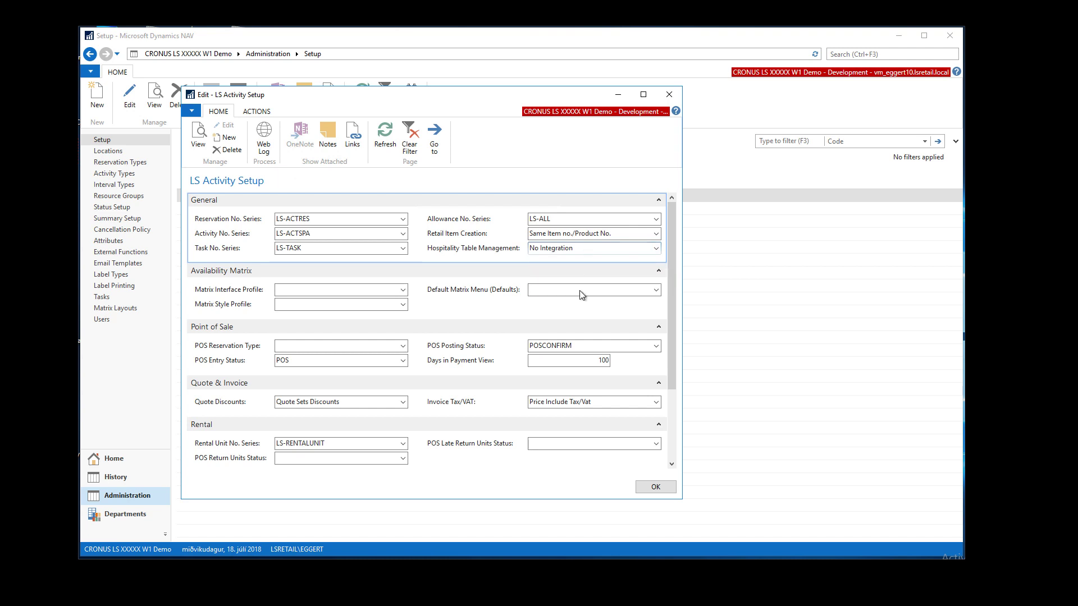
drag(479, 96, 509, 92)
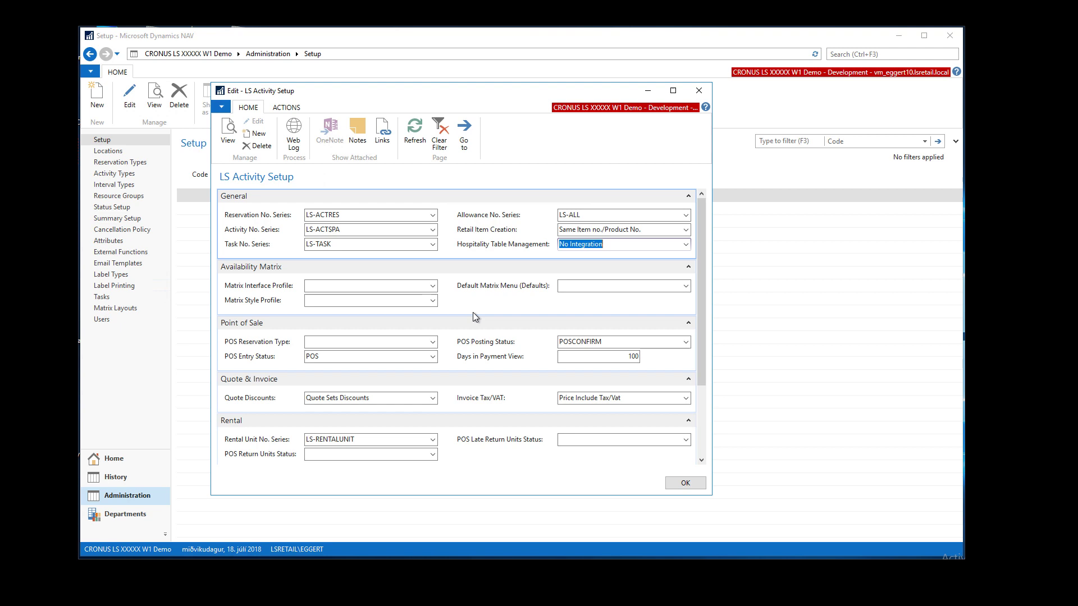
click(685, 484)
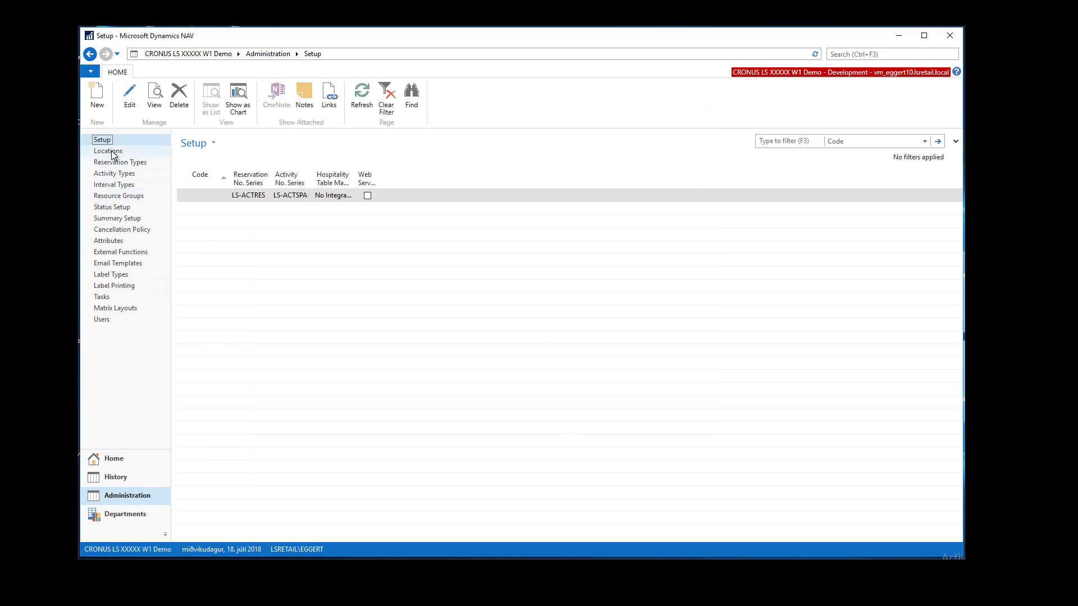
- Open the Locations list and check the store assignments for Madrid and Barcelona and Barcelona's Dining Area Profile
click(111, 152)
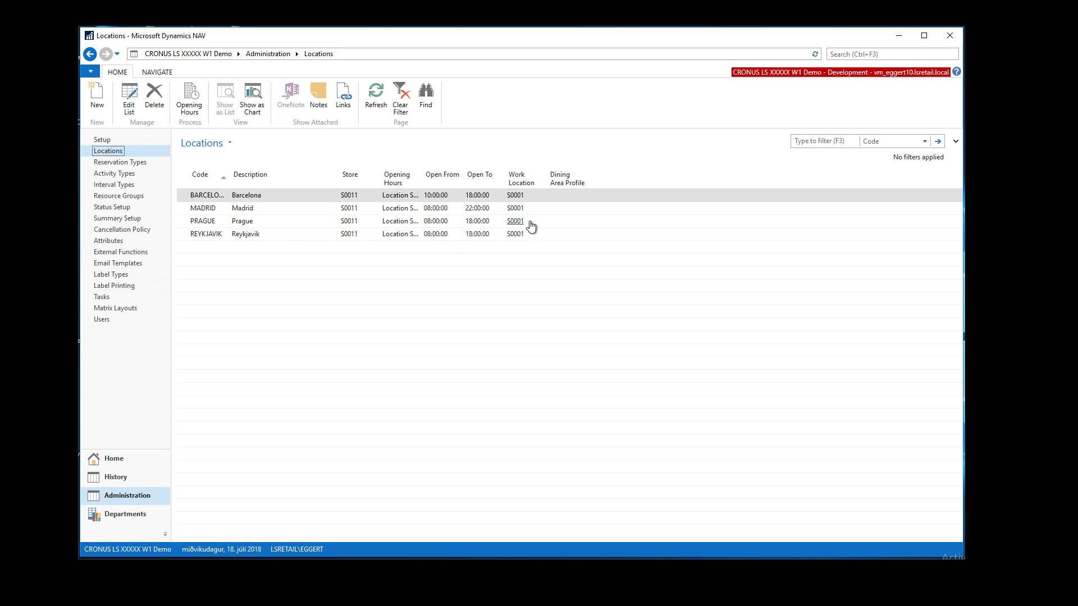
click(346, 212)
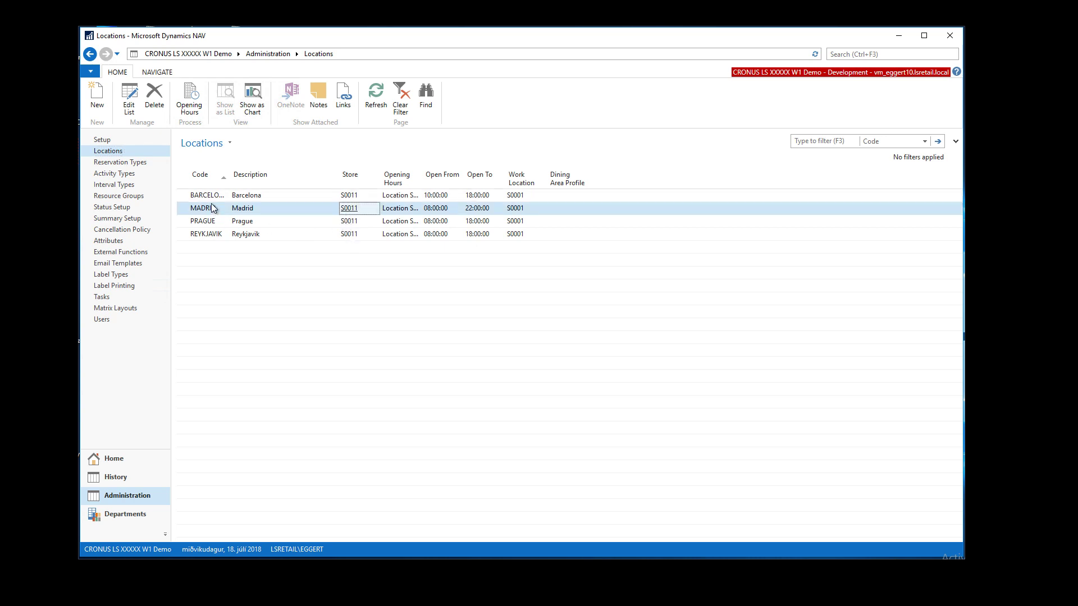
click(345, 197)
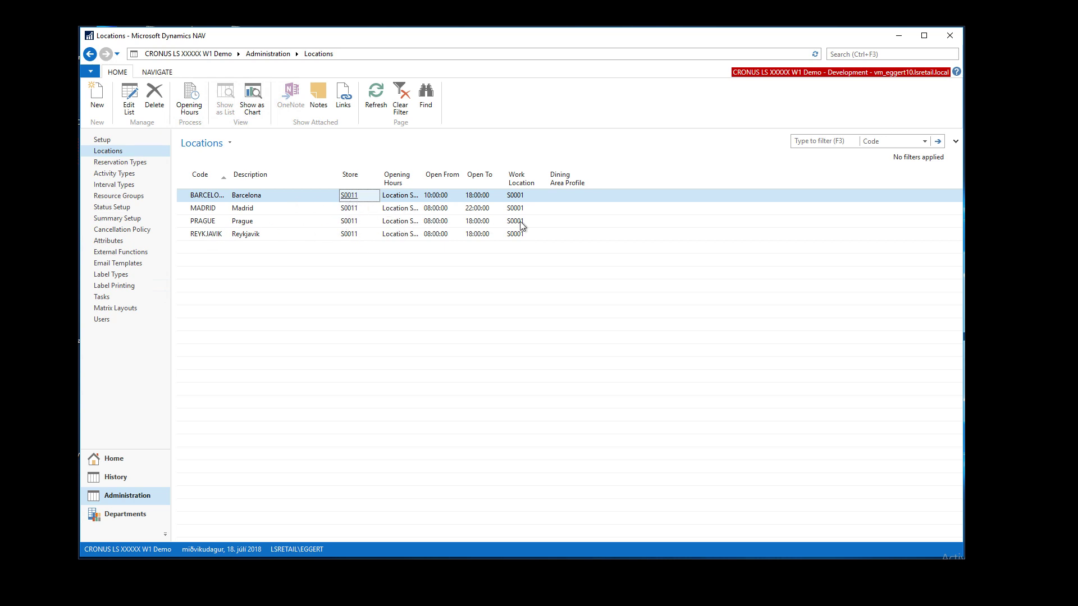
click(566, 196)
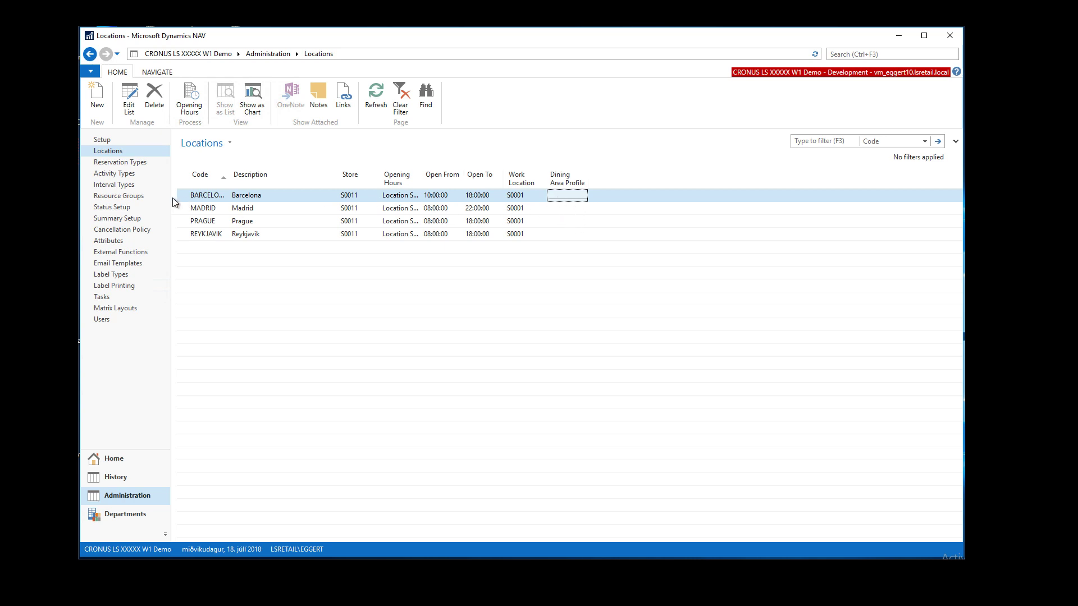
- Open the DINING reservation type card, review its Multiple Clients, Multiple Locations and Date Range settings, and close it
click(123, 163)
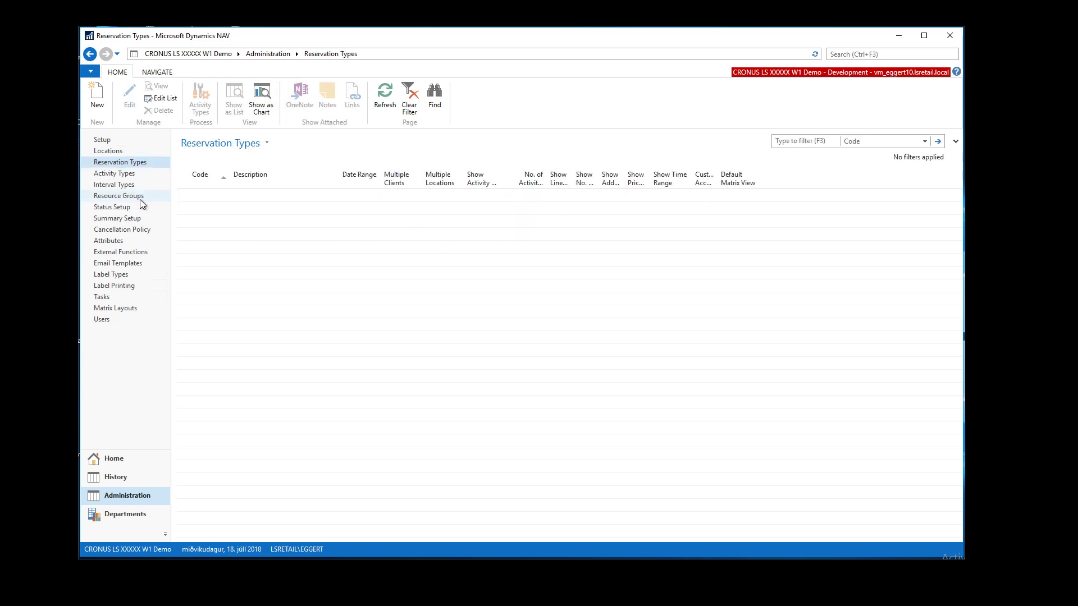
click(204, 223)
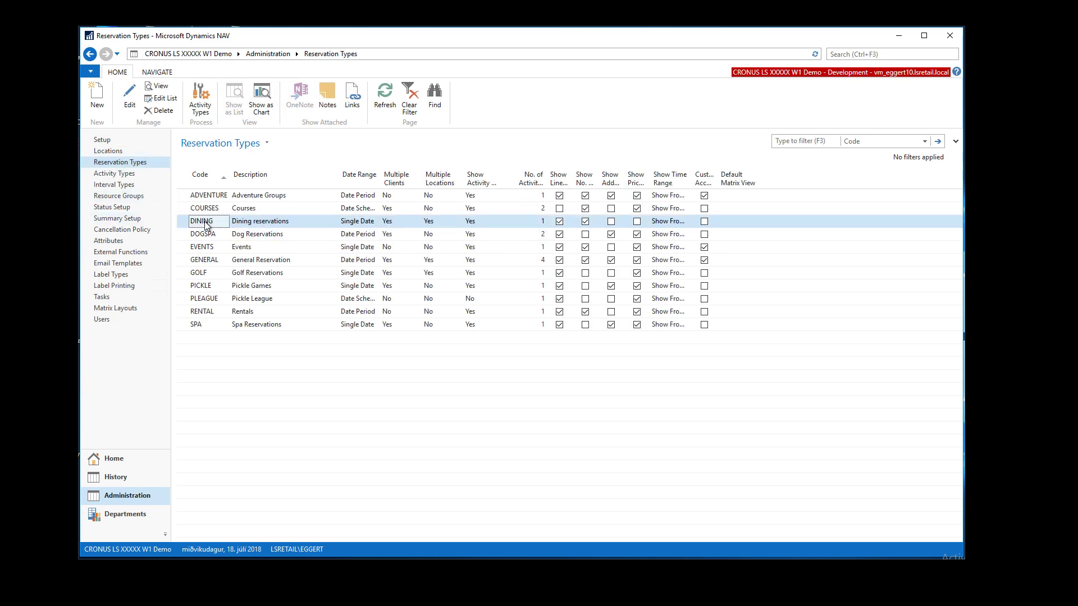
click(129, 100)
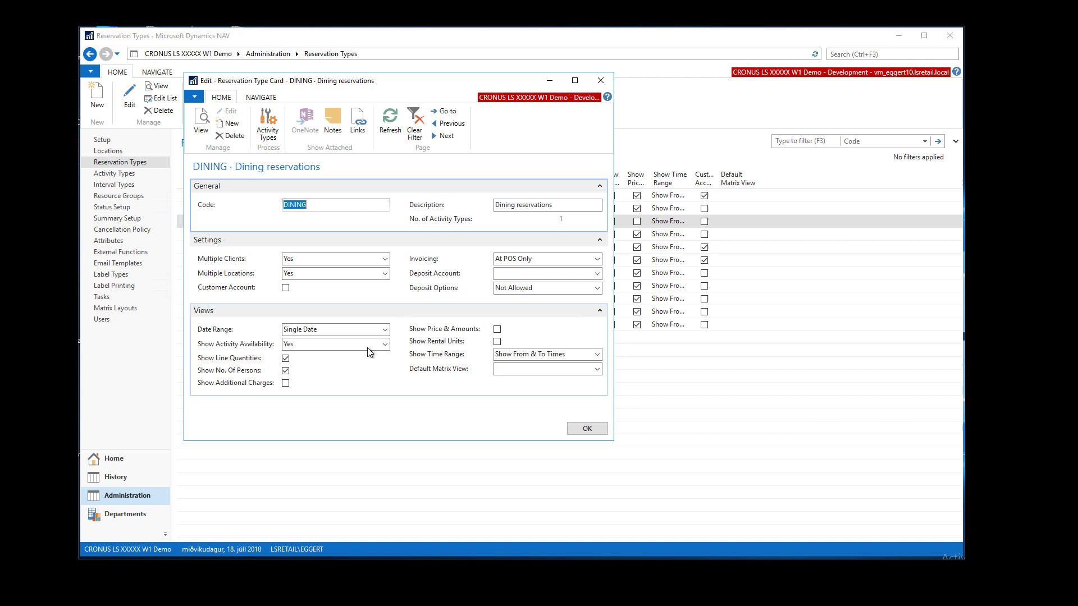
click(332, 263)
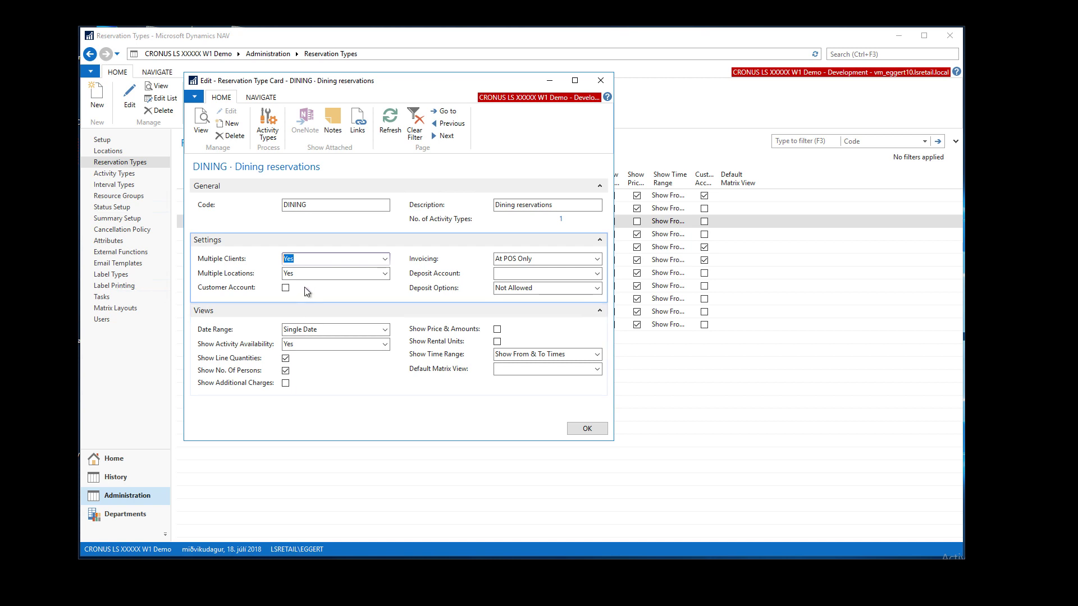
click(319, 274)
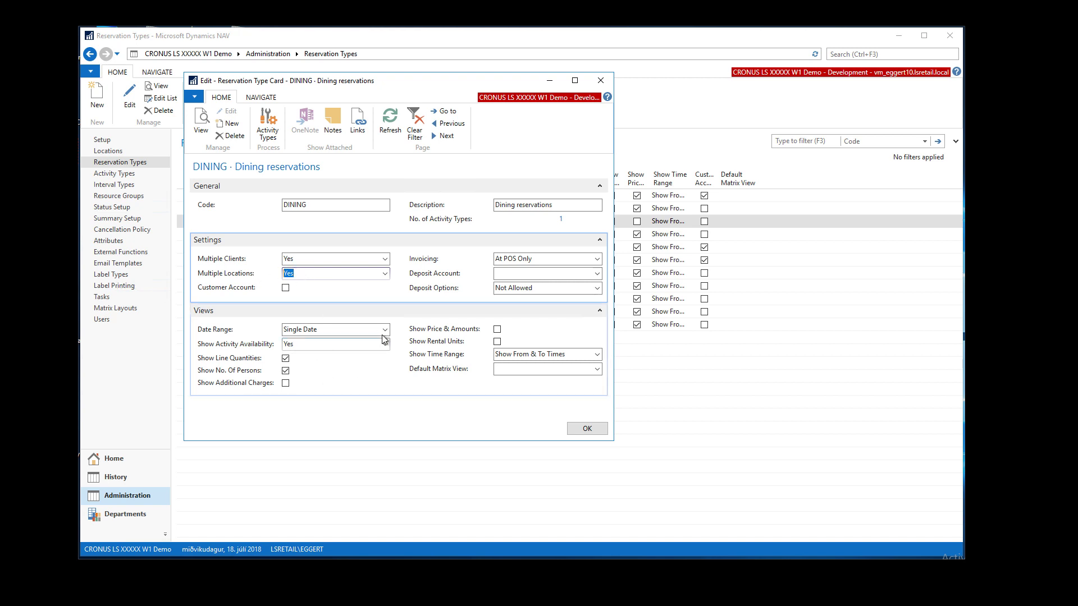
click(340, 329)
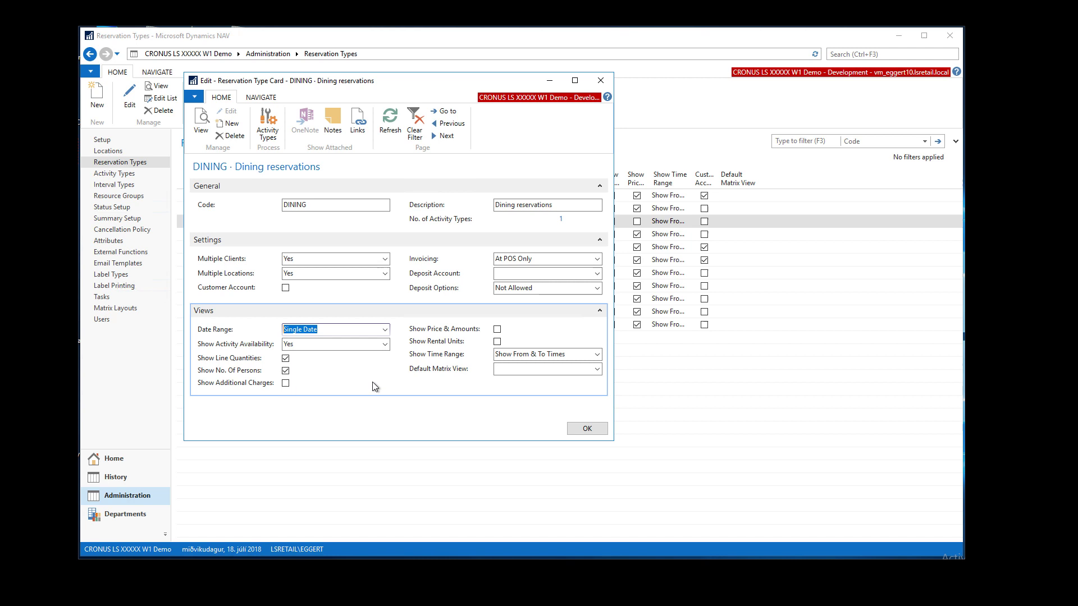
click(585, 430)
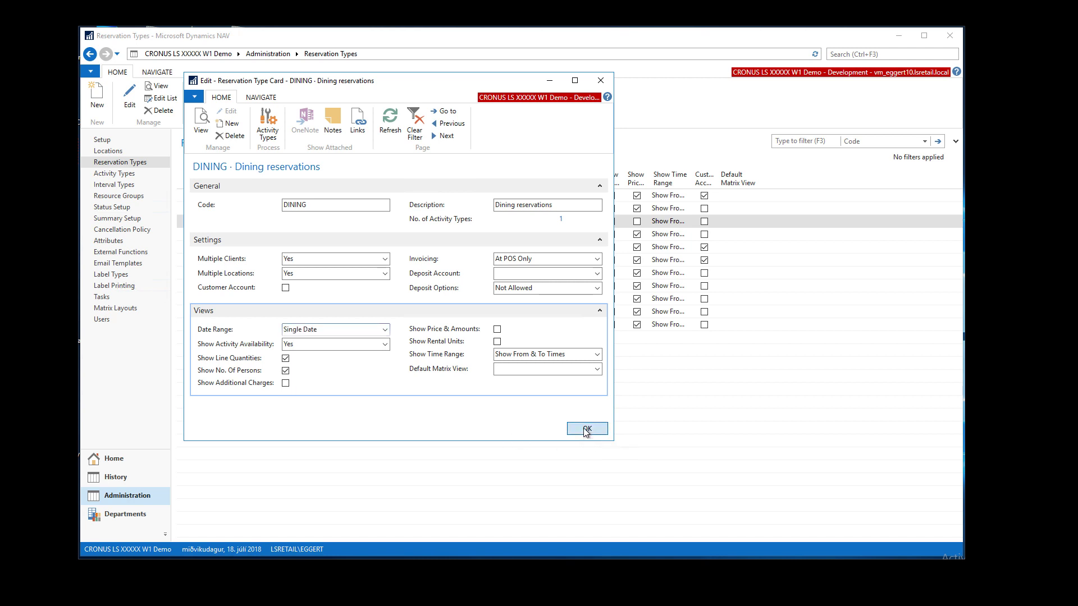
- Open the DINING activity type card and review its interval type, client requirement, posting item template and day duration
click(124, 175)
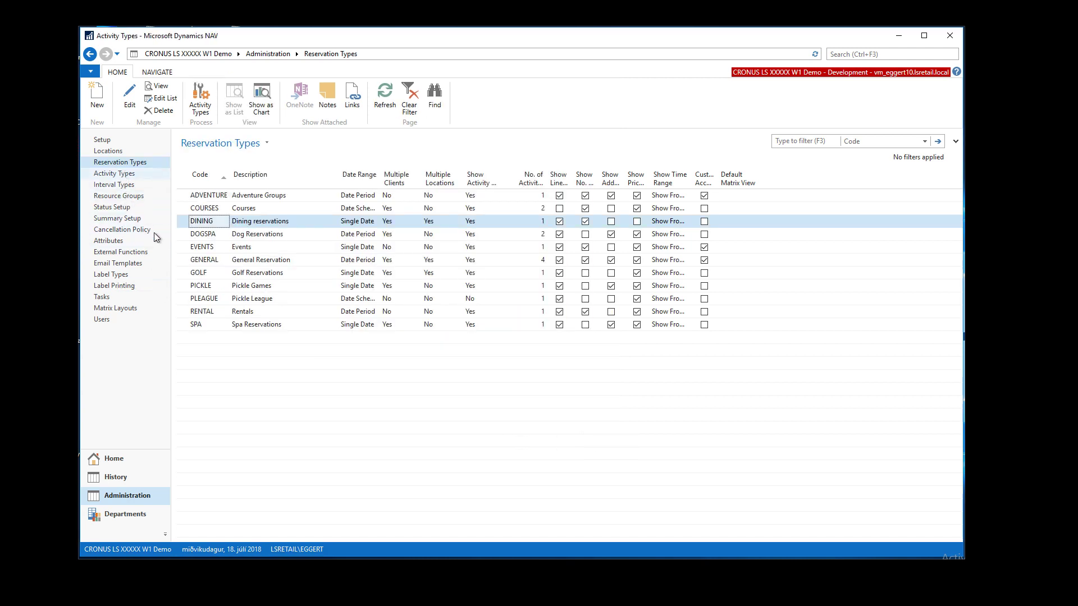
click(203, 226)
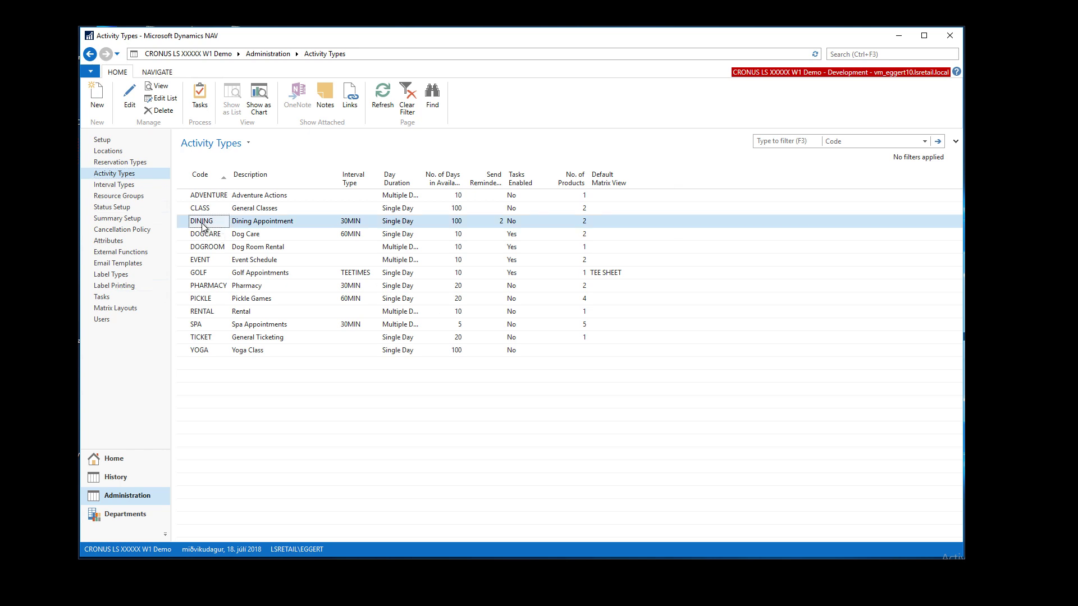
click(132, 108)
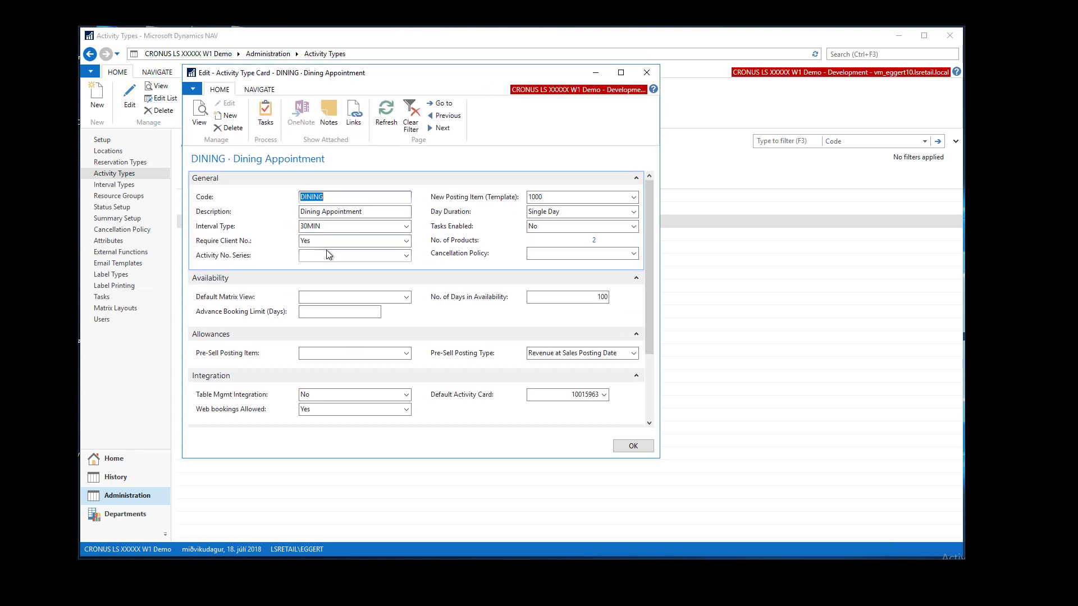
click(328, 226)
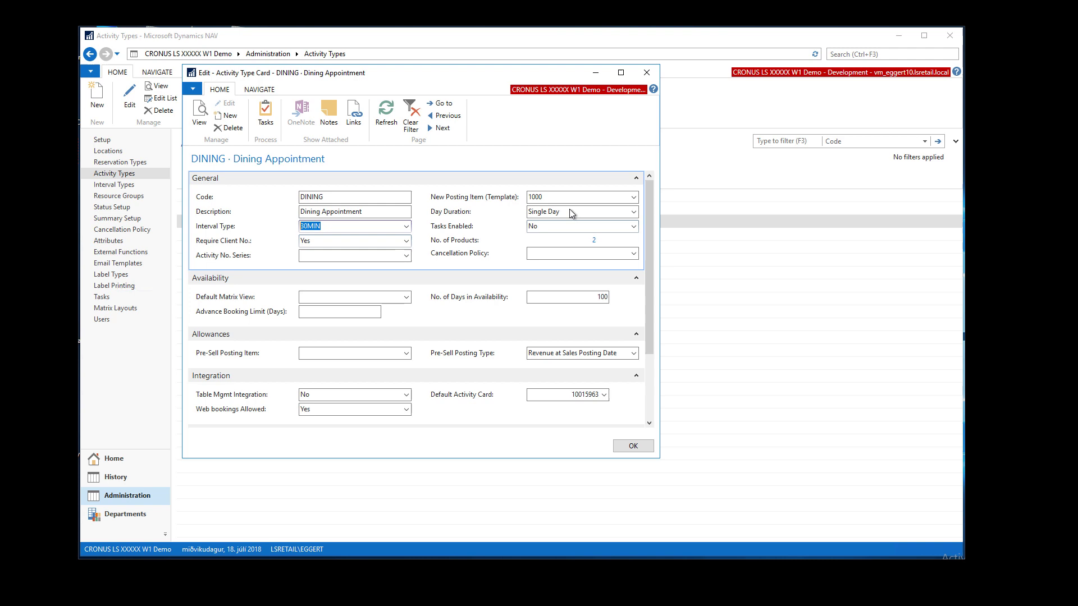
key(Tab)
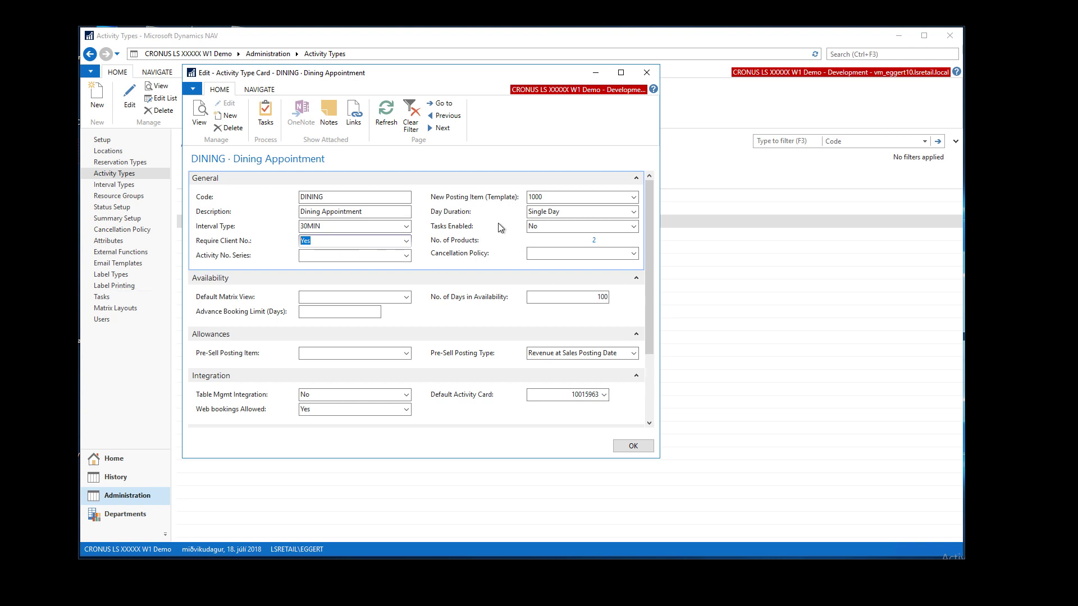
key(Tab)
key(Tab)
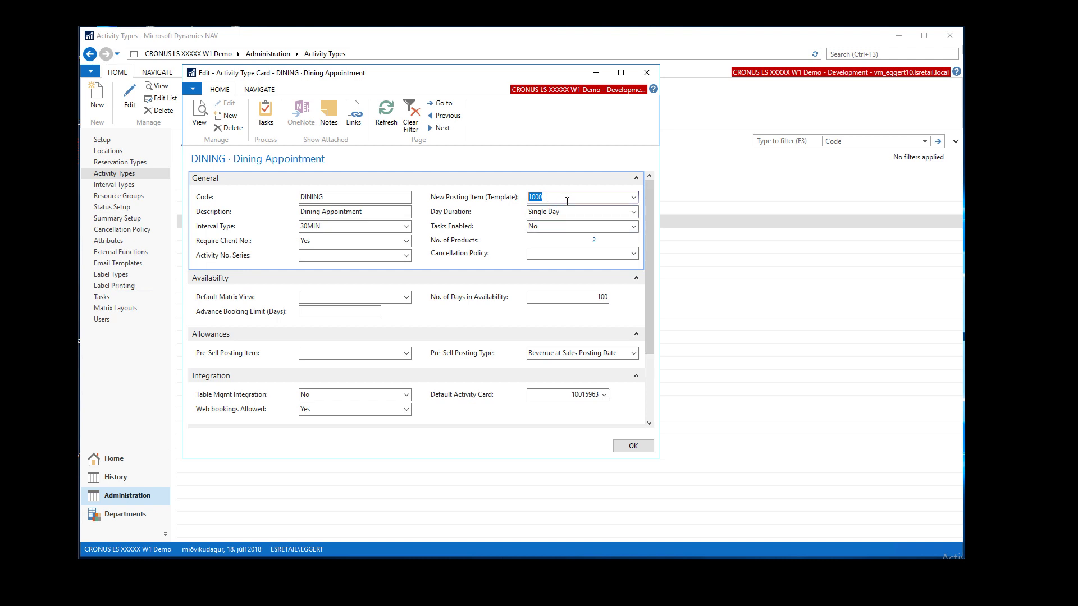
drag(563, 198, 539, 198)
click(581, 212)
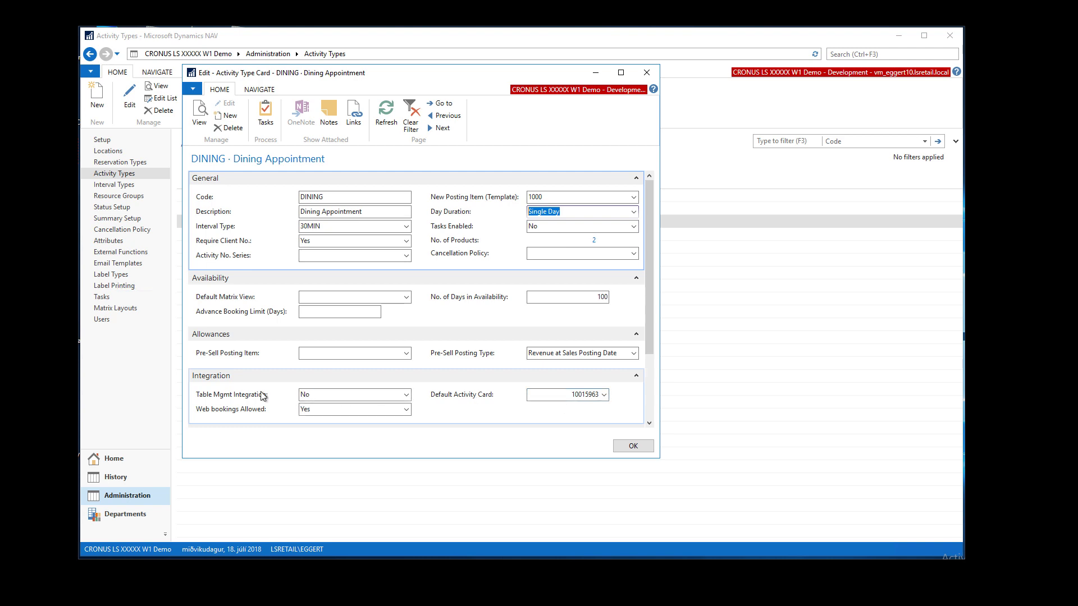
- Review the Table Mgmt Integration options and the Default Activity Card on the DINING activity type, and close the card
click(406, 394)
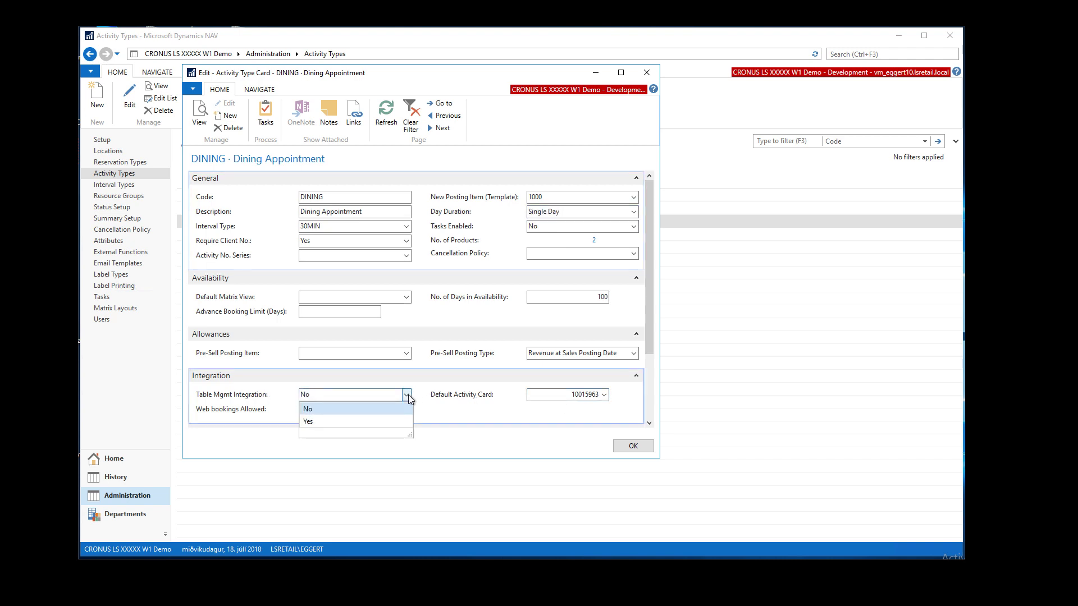
click(385, 395)
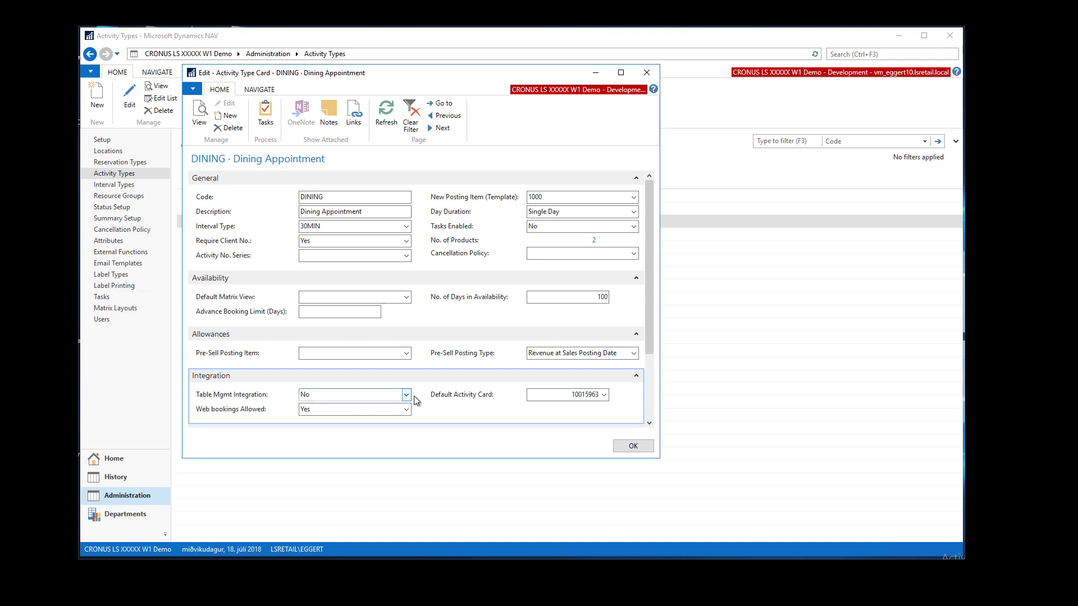
click(353, 399)
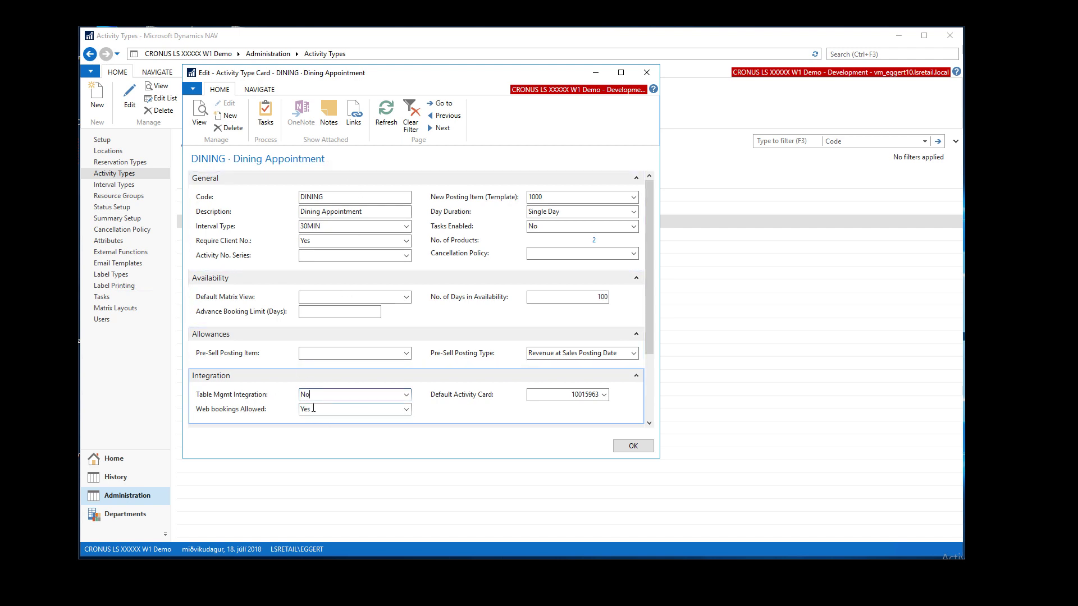
click(558, 397)
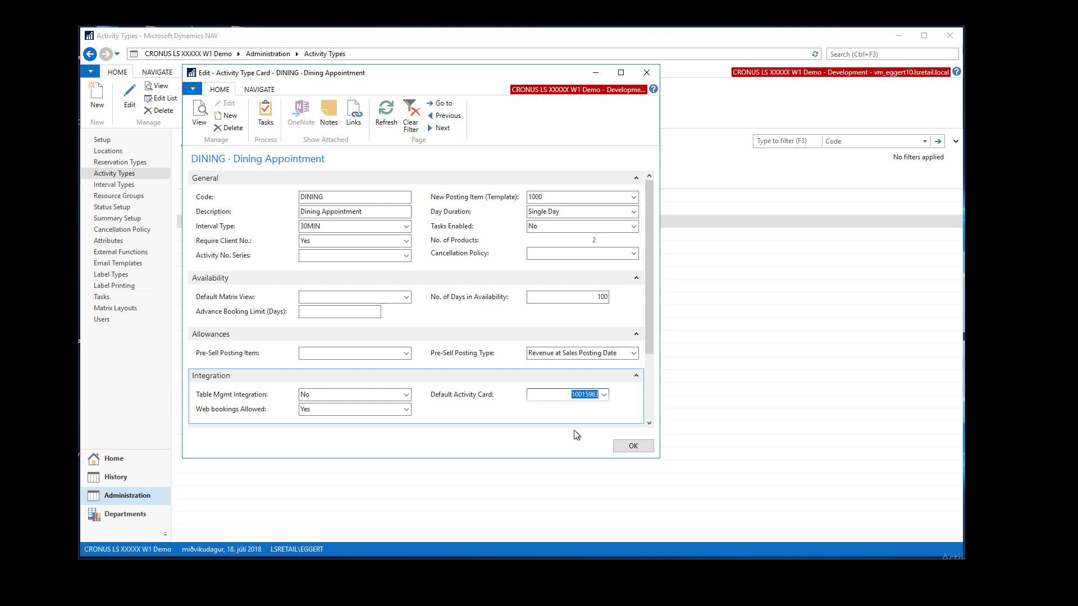
click(564, 395)
double_click(569, 395)
drag(565, 393, 582, 394)
click(569, 394)
double_click(569, 395)
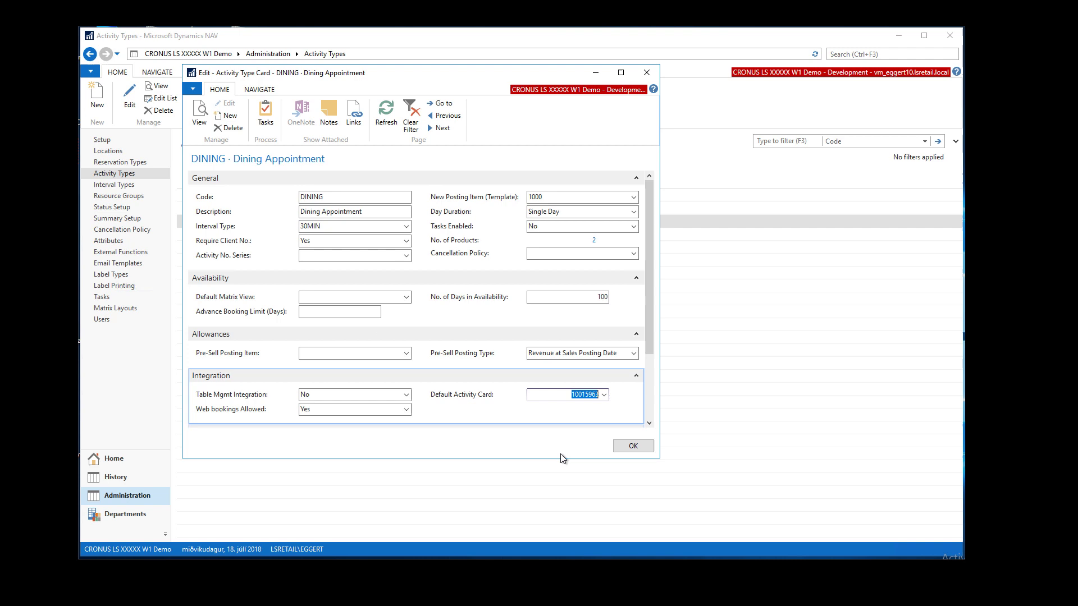
click(631, 447)
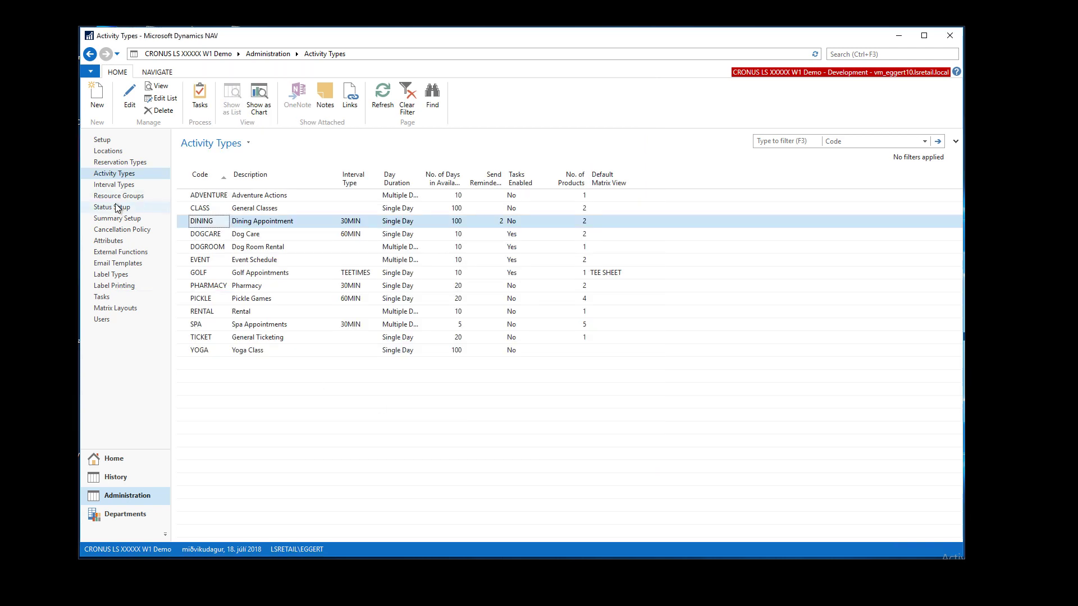
- Check the 30MIN entry in the interval types and the DINING entry in the resource groups
click(113, 185)
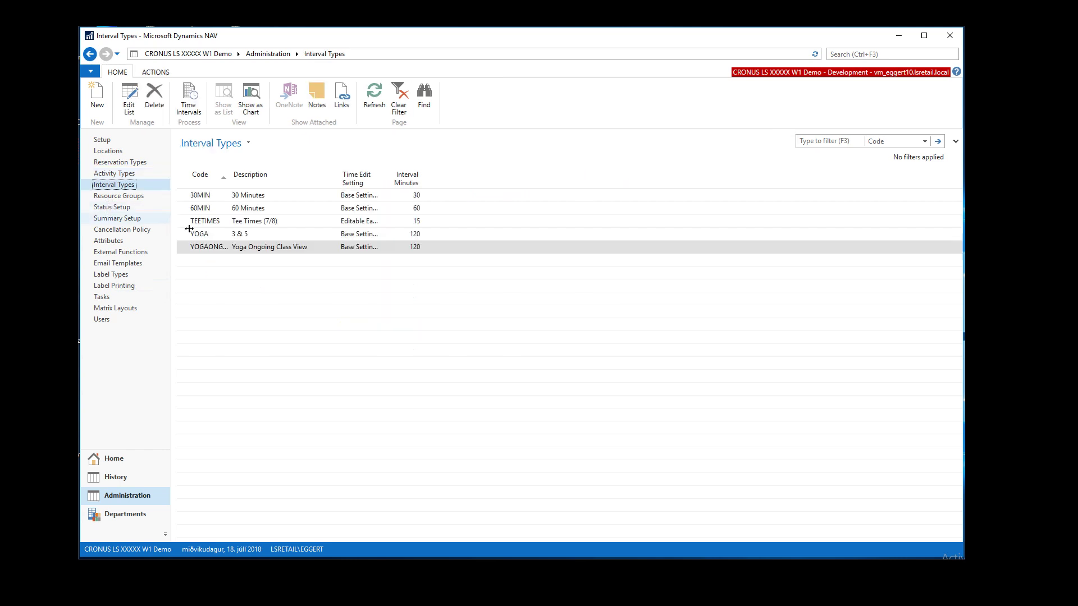
click(199, 199)
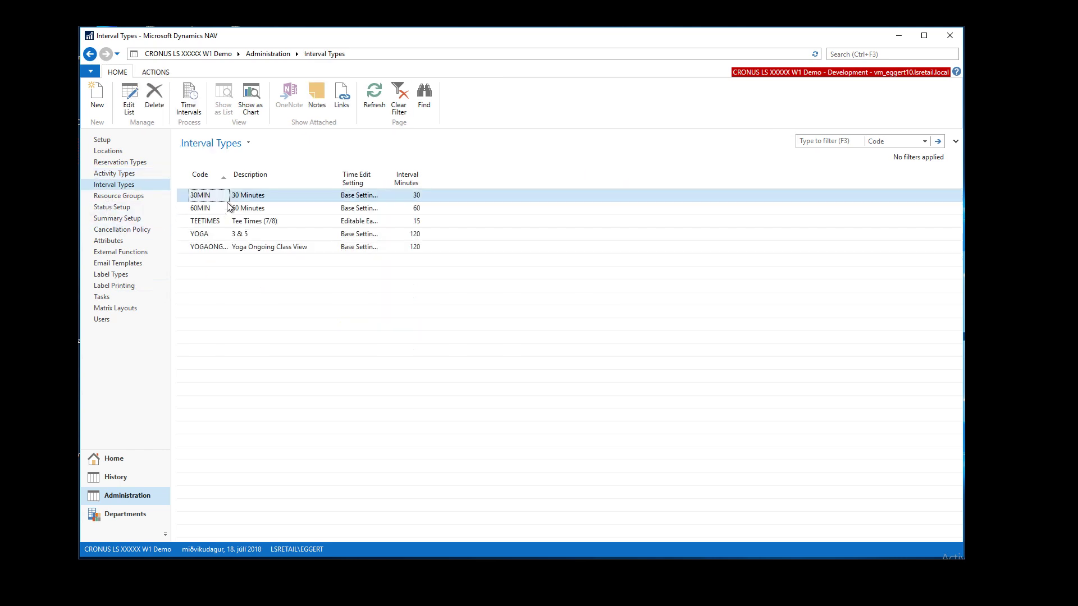
click(110, 196)
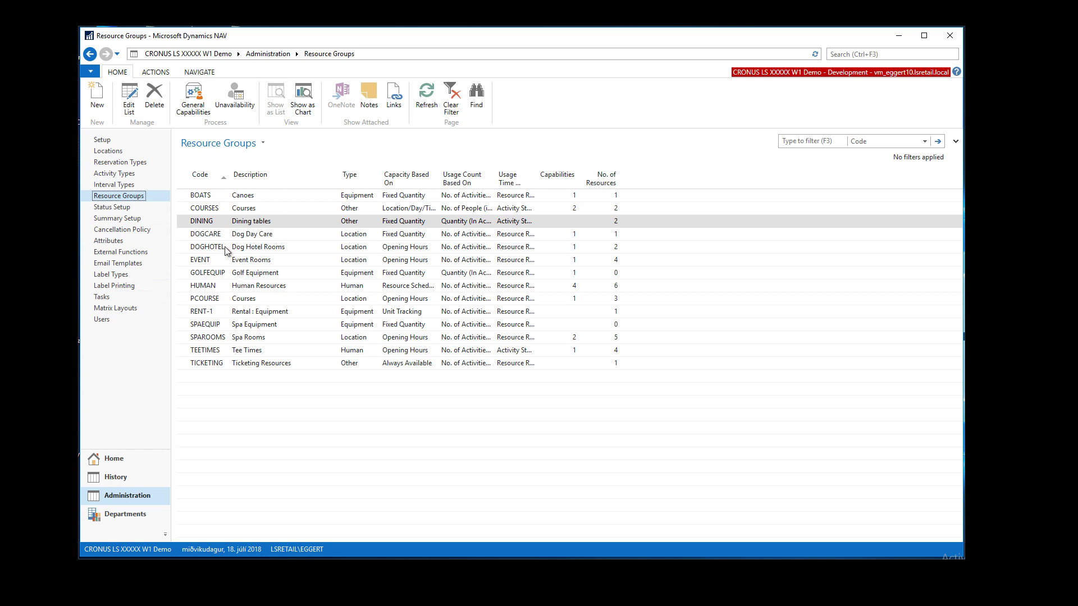
click(201, 222)
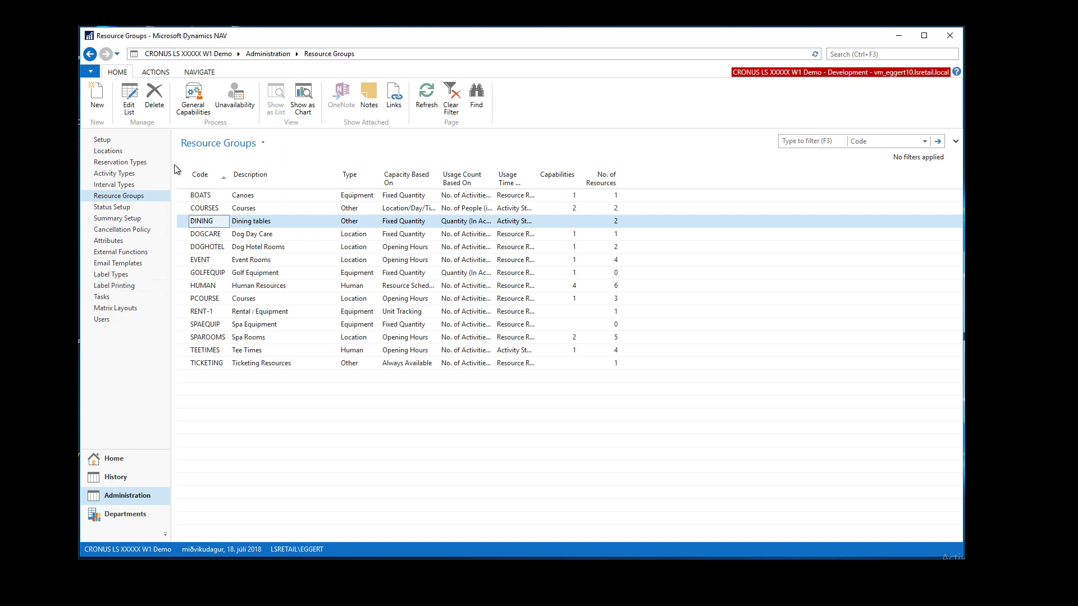
- Review the DINING resource group's Type, Capacity Based On, Usage Count Based On and Usage Time Filtering settings, widening the truncated columns
click(364, 226)
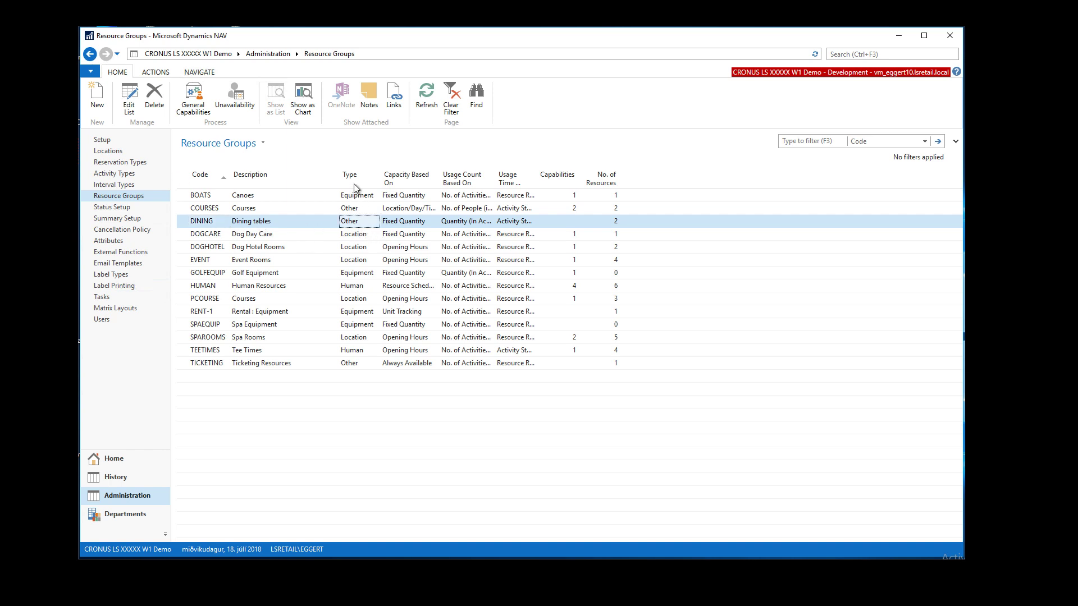
click(412, 224)
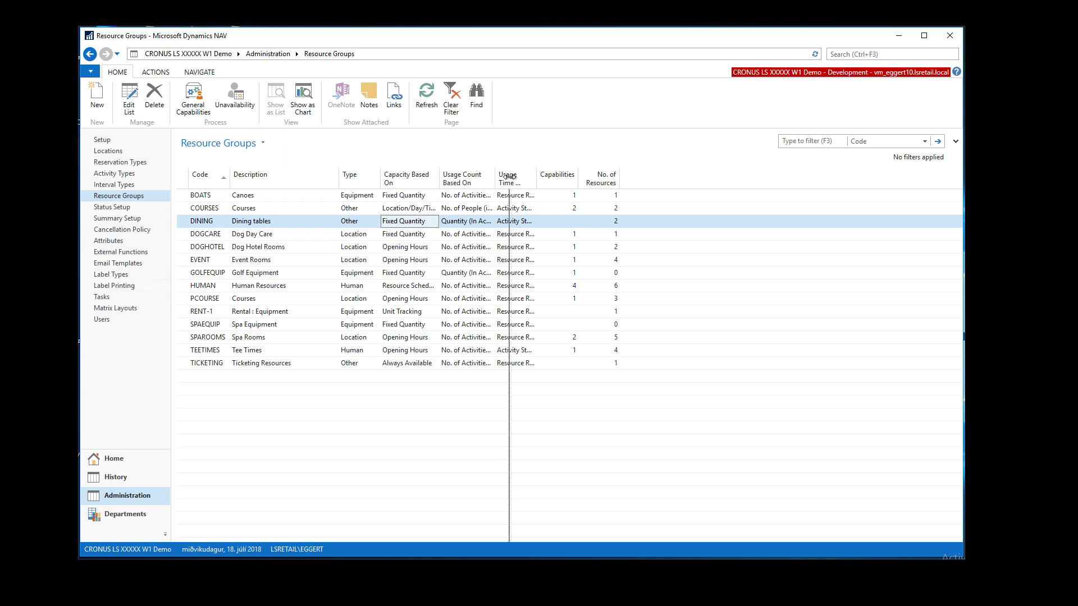
drag(494, 174, 511, 174)
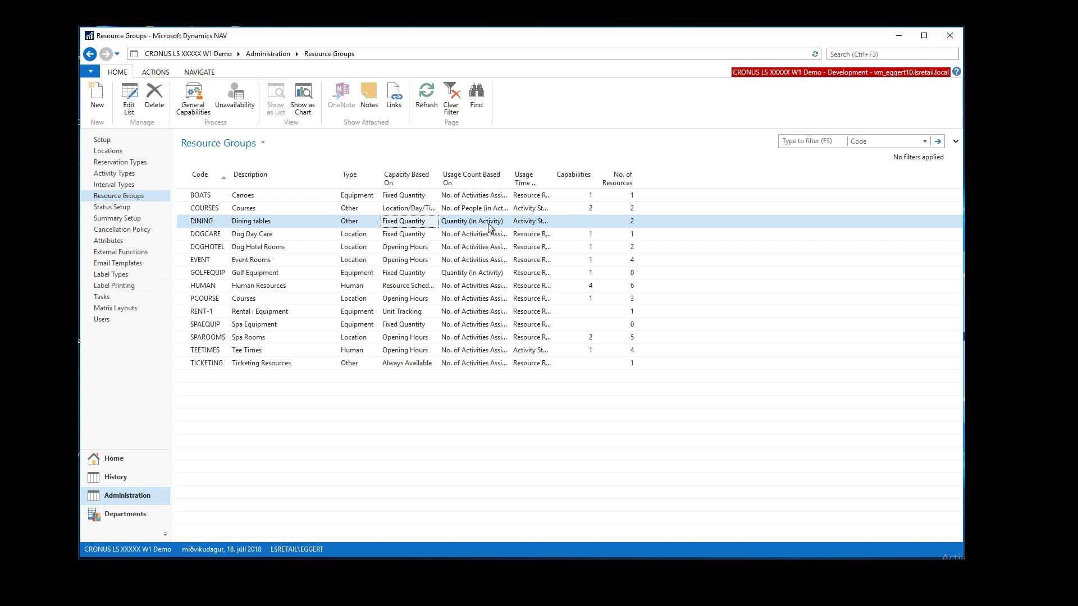
click(468, 224)
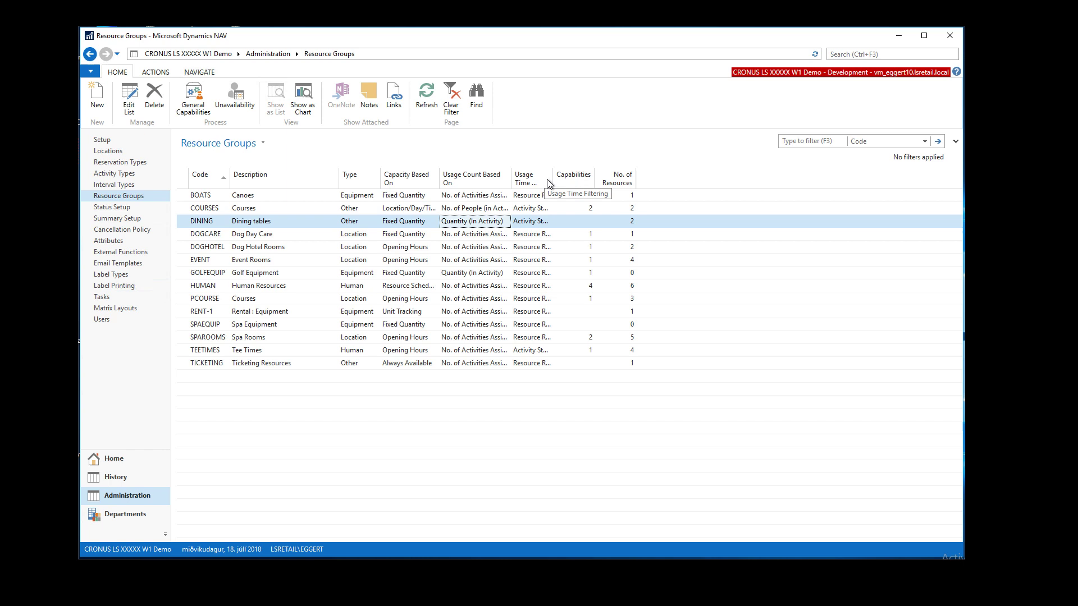
drag(553, 178, 571, 225)
click(547, 223)
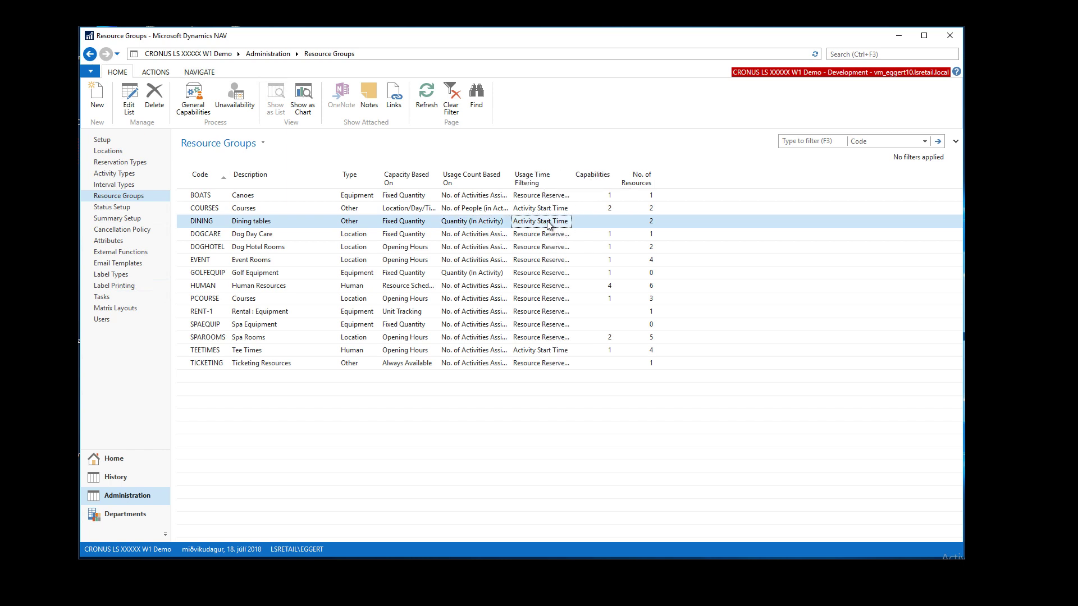
click(537, 235)
click(534, 223)
- Open the matrix layouts and check the DINING layout, widening the Resource Group Filter column to fit its heading
click(115, 308)
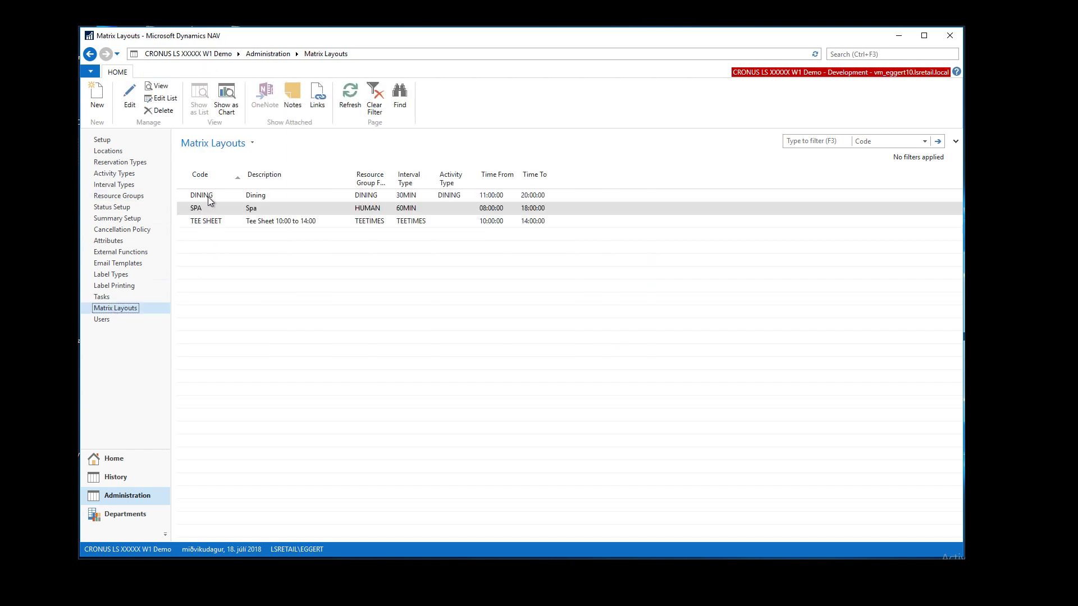
click(207, 196)
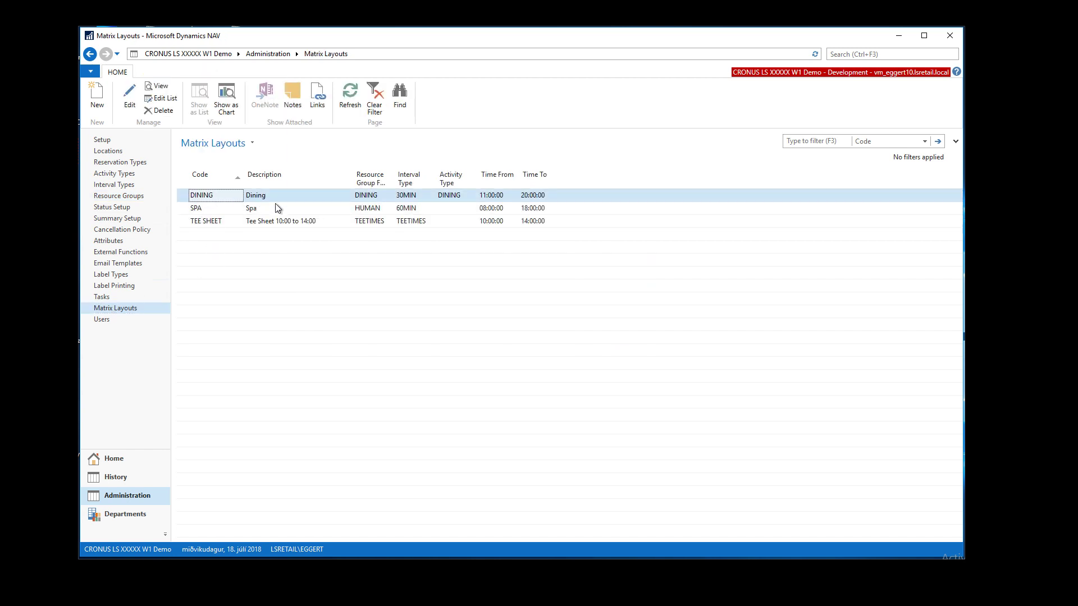
double_click(394, 179)
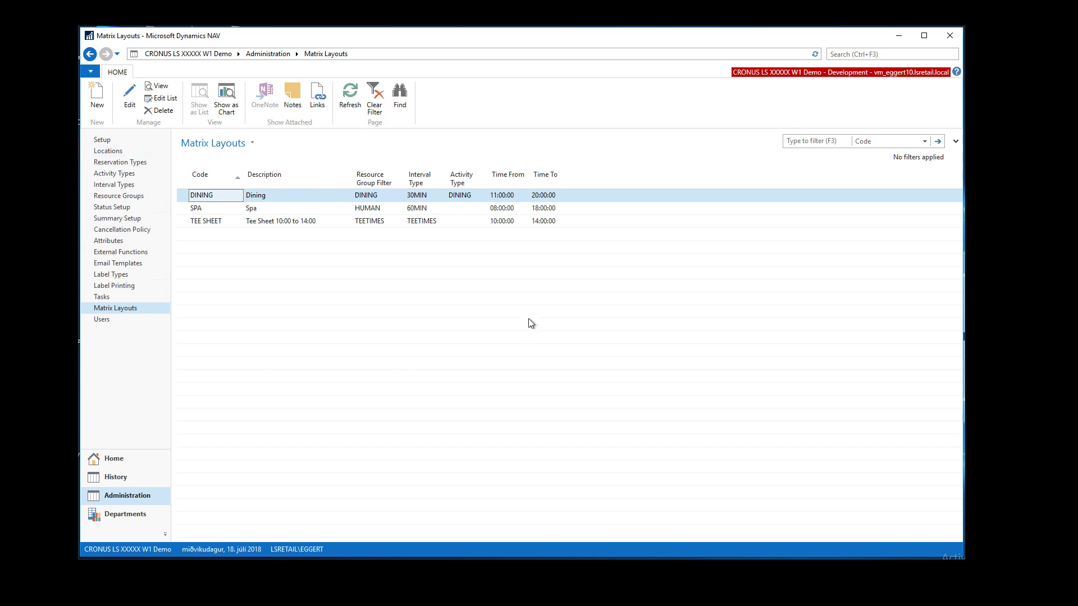
- Open the Resources list from Home and compare the 2PERSONS and 4PERSONS resources in the DINING group
click(114, 459)
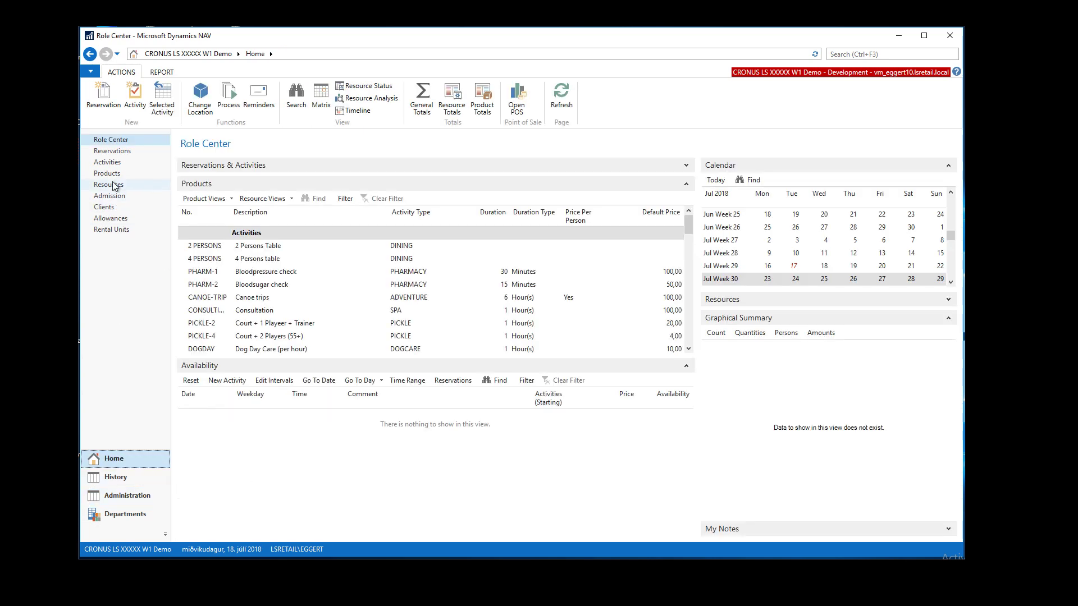
click(113, 188)
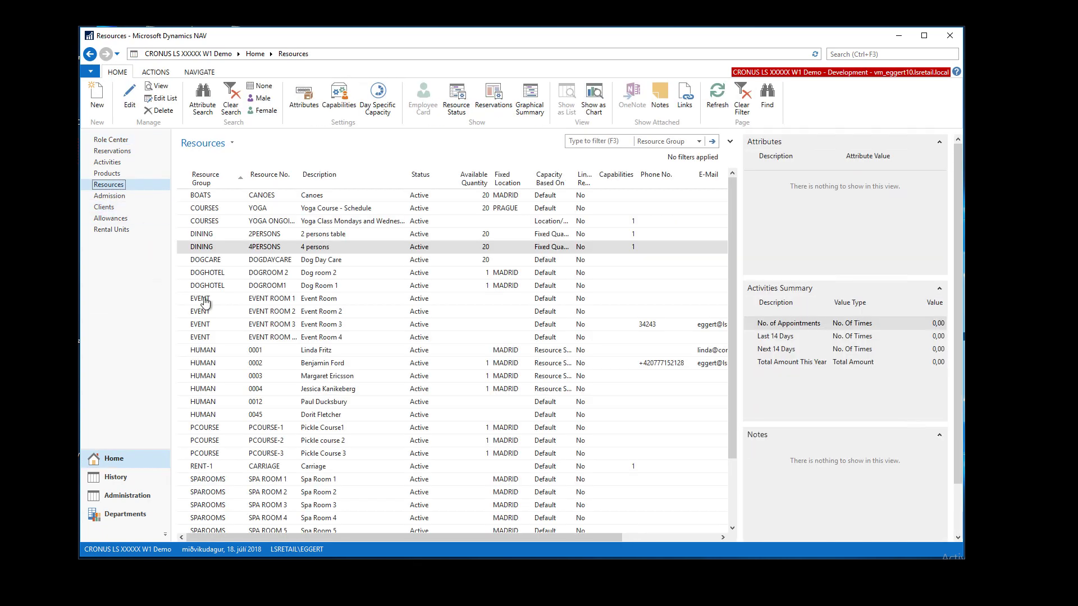
click(193, 237)
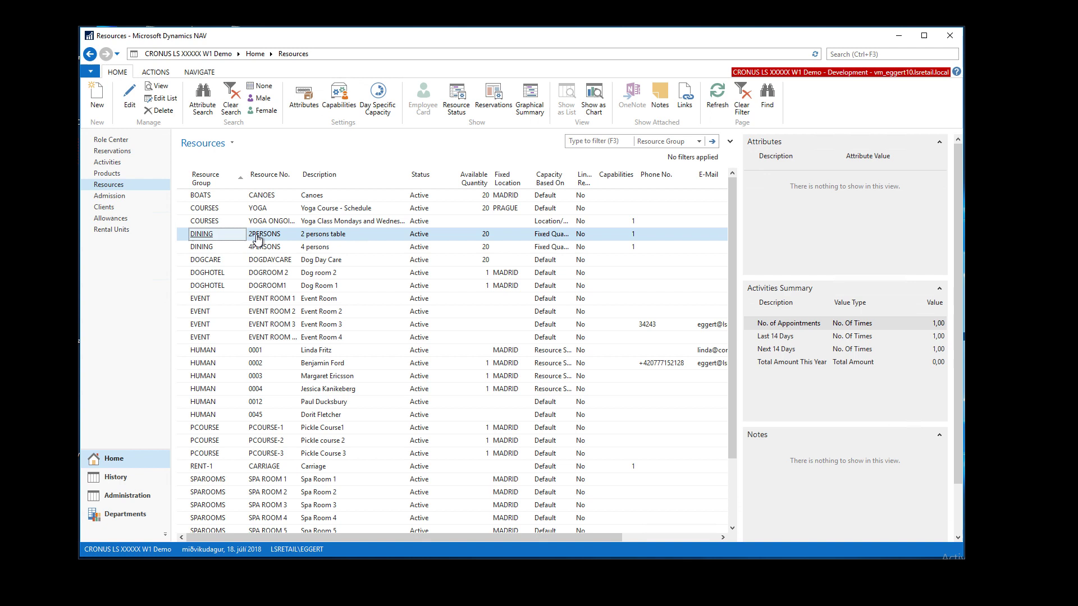
click(205, 250)
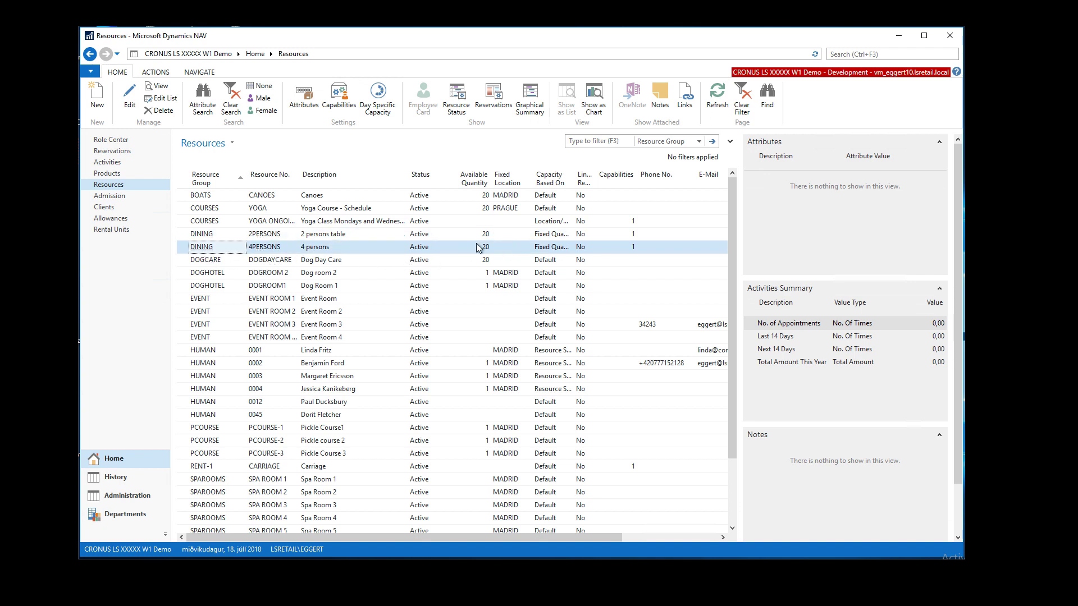
click(371, 234)
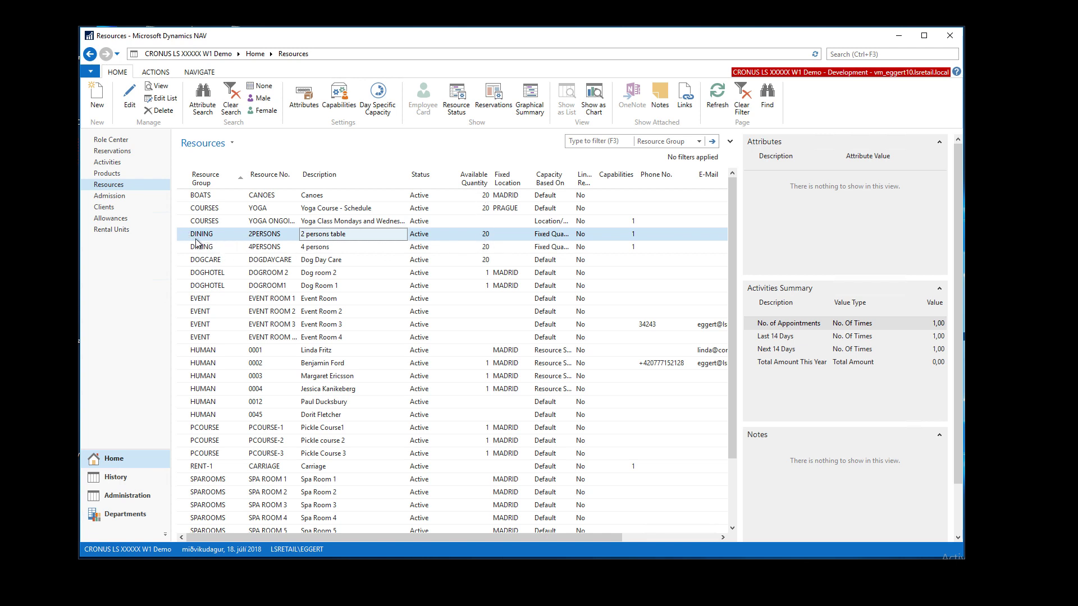
- Open the 2PERSONS resource card, review its Available Quantity and day-specific capacity, and close the capacity window
click(129, 98)
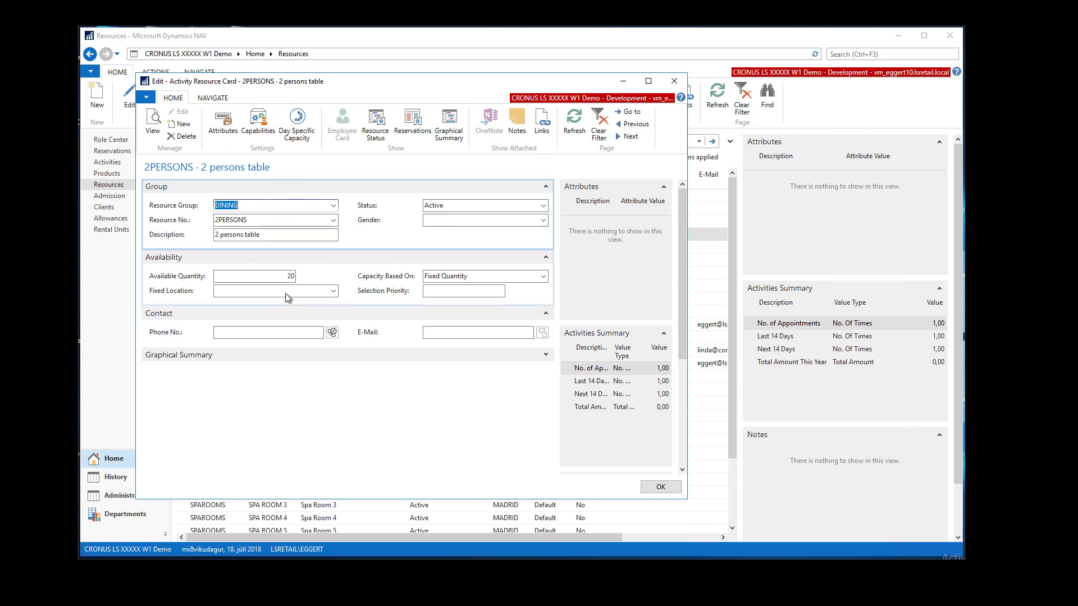
click(284, 277)
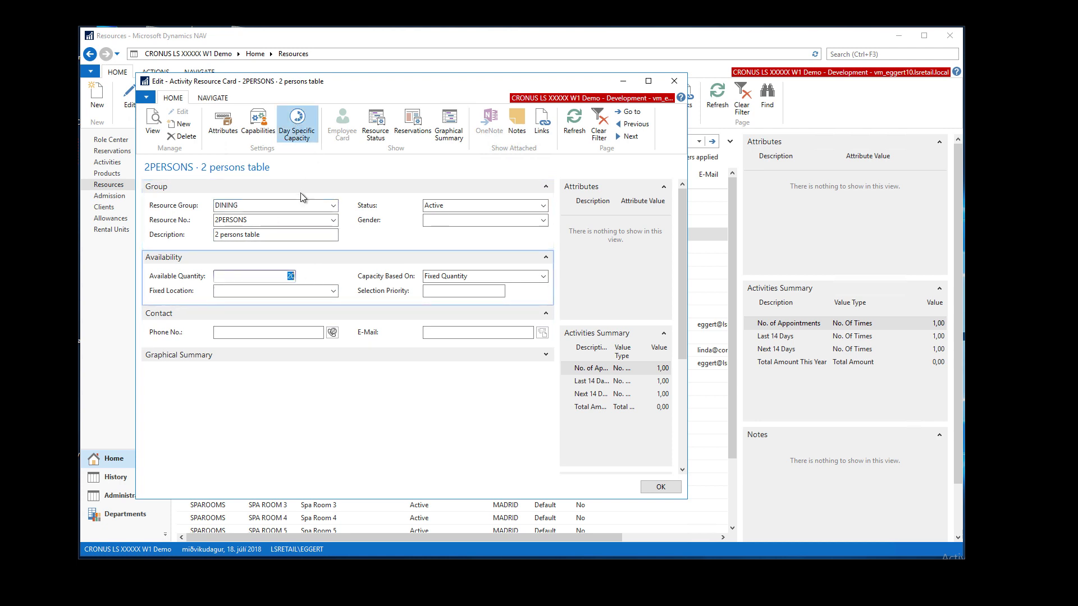
drag(229, 54, 321, 66)
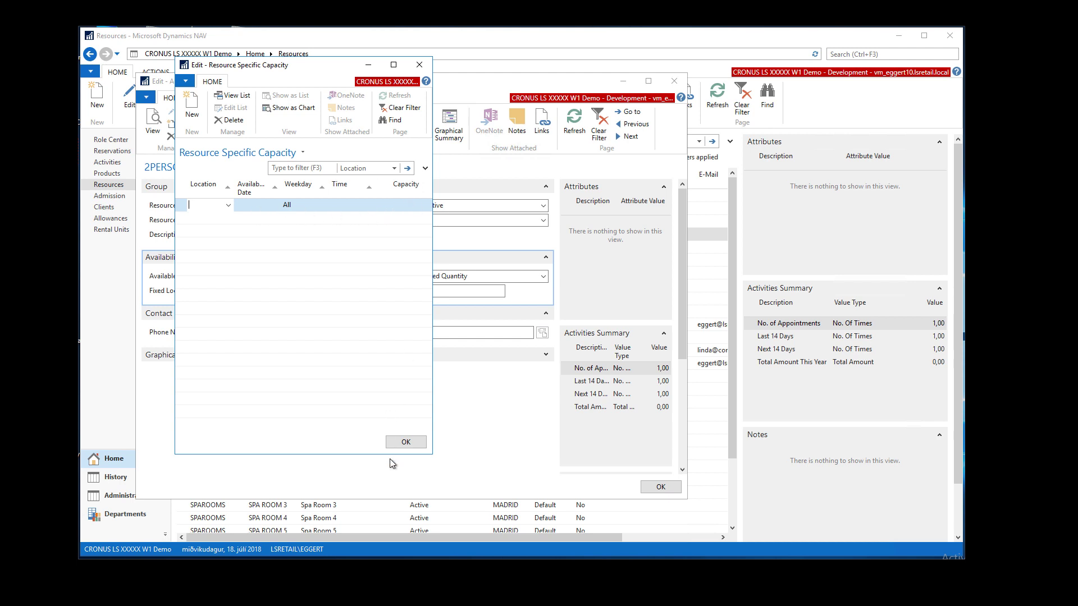
click(406, 441)
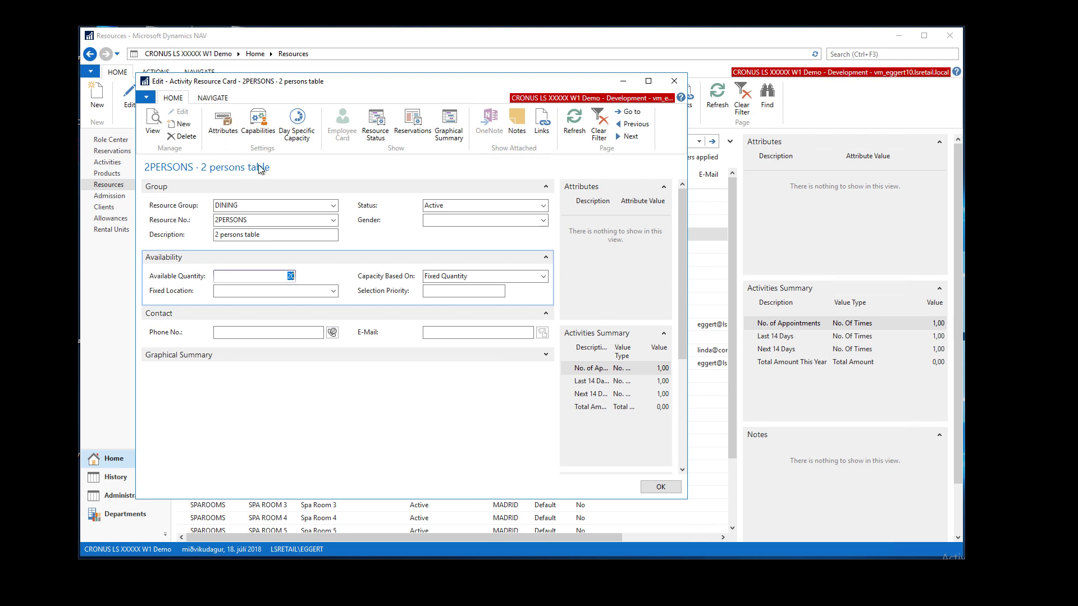
- Review the activity type and product in the capabilities of the 2PERSONS resource, and close the capabilities window
click(258, 121)
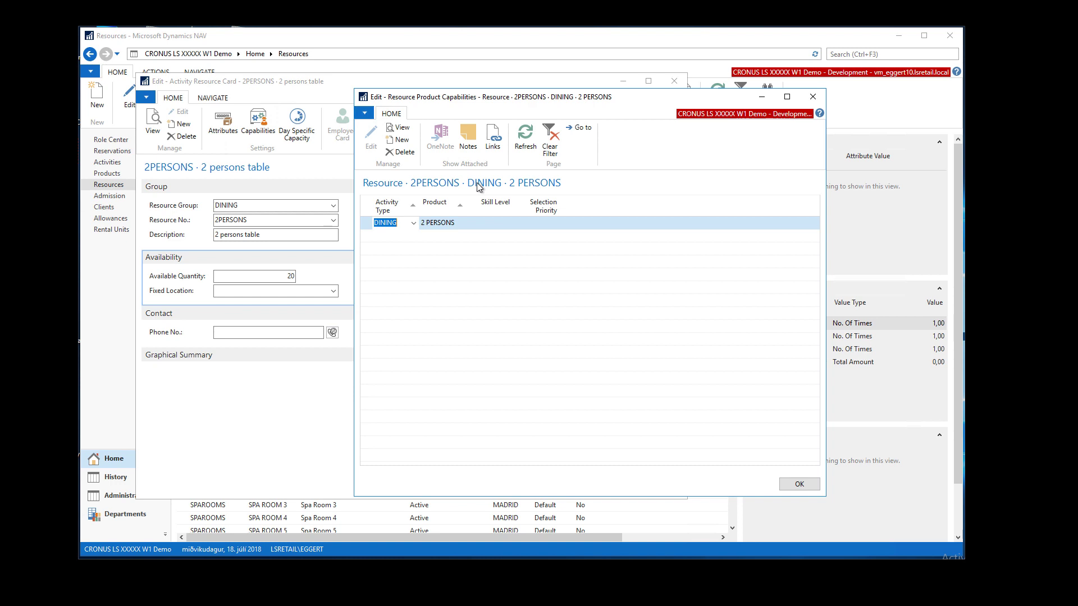
key(Tab)
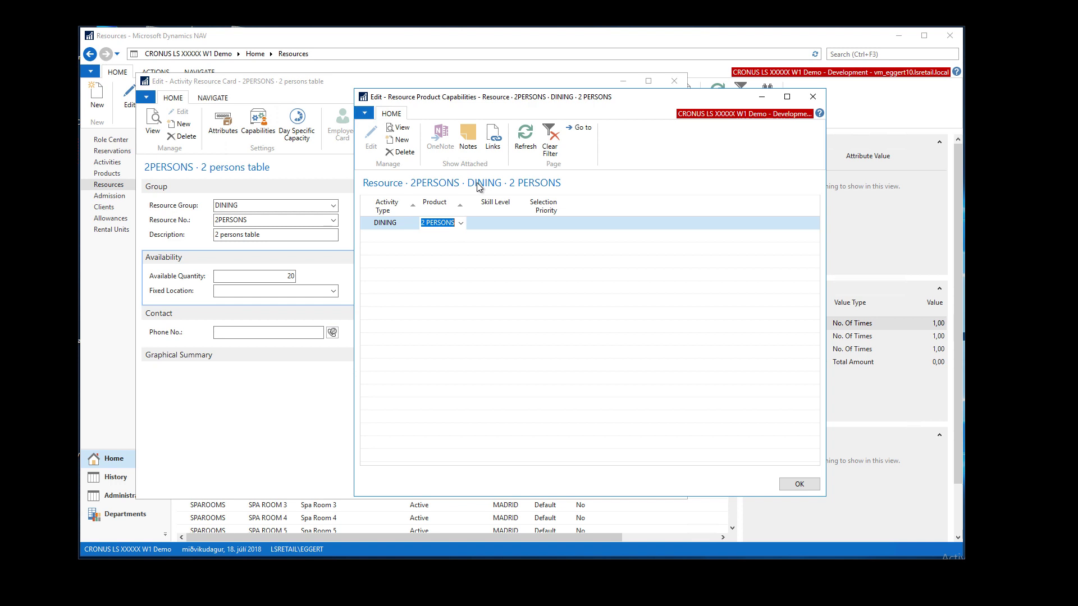
click(797, 483)
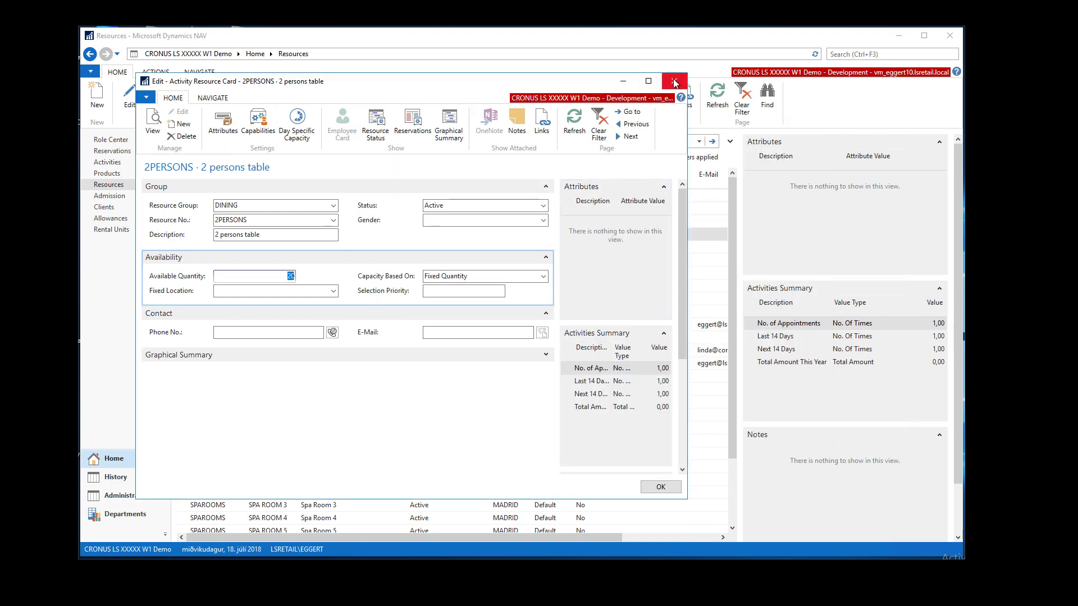
drag(327, 85, 374, 85)
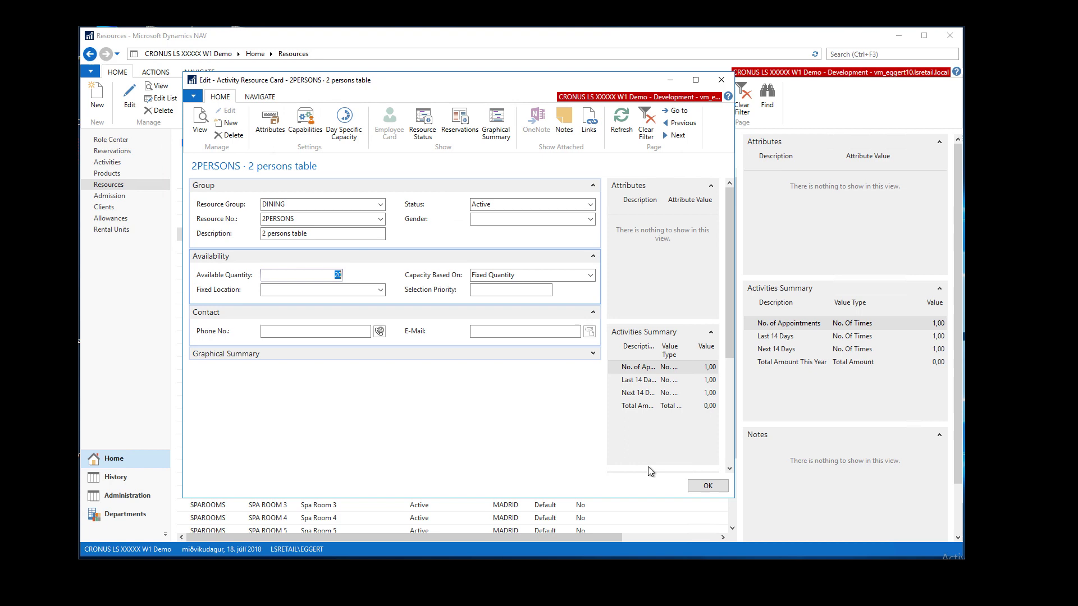
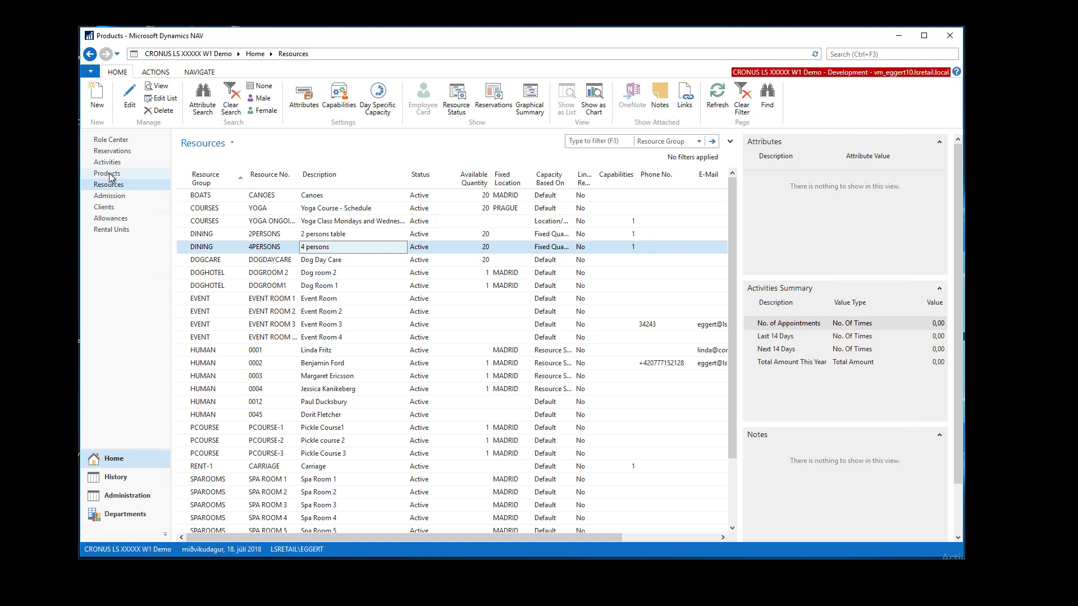
- Compare the 2 PERSONS and 4 PERSONS entries in the Products list, and open the 2 PERSONS product card to review its Activity Type
click(107, 174)
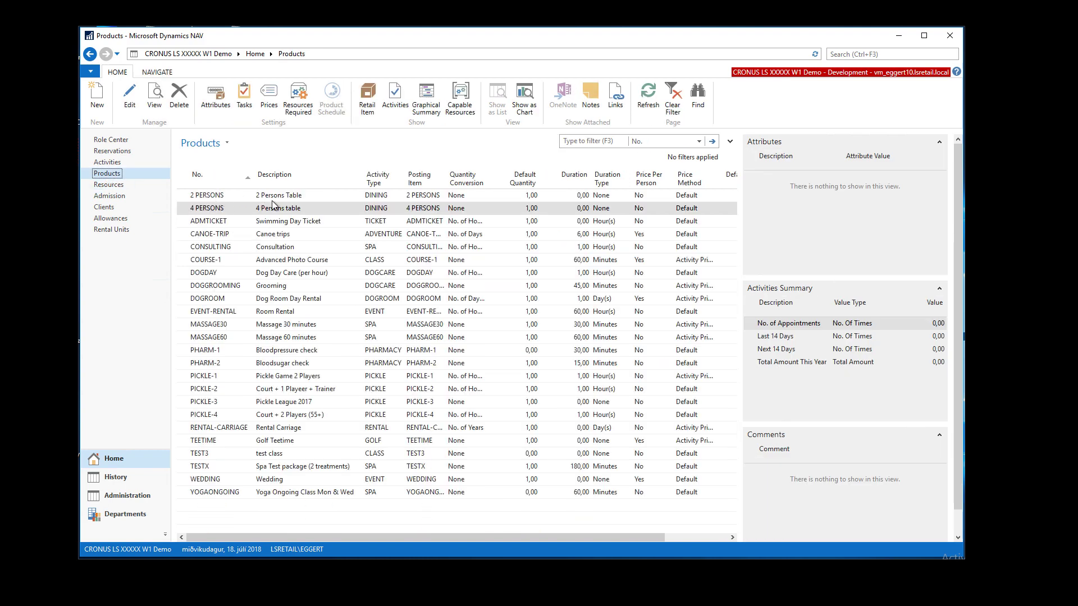
click(282, 196)
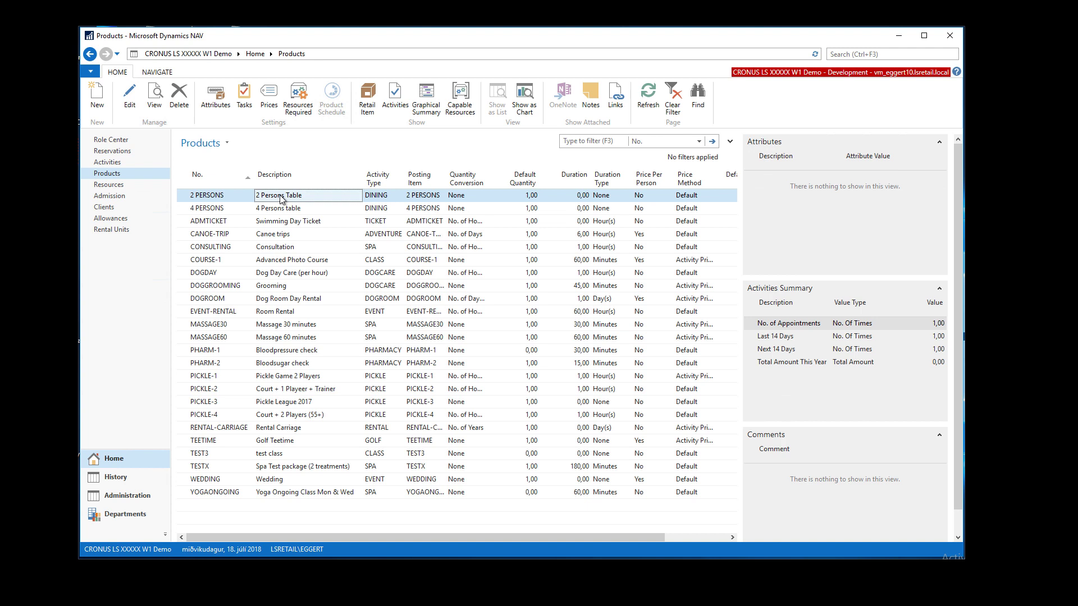
key(Down)
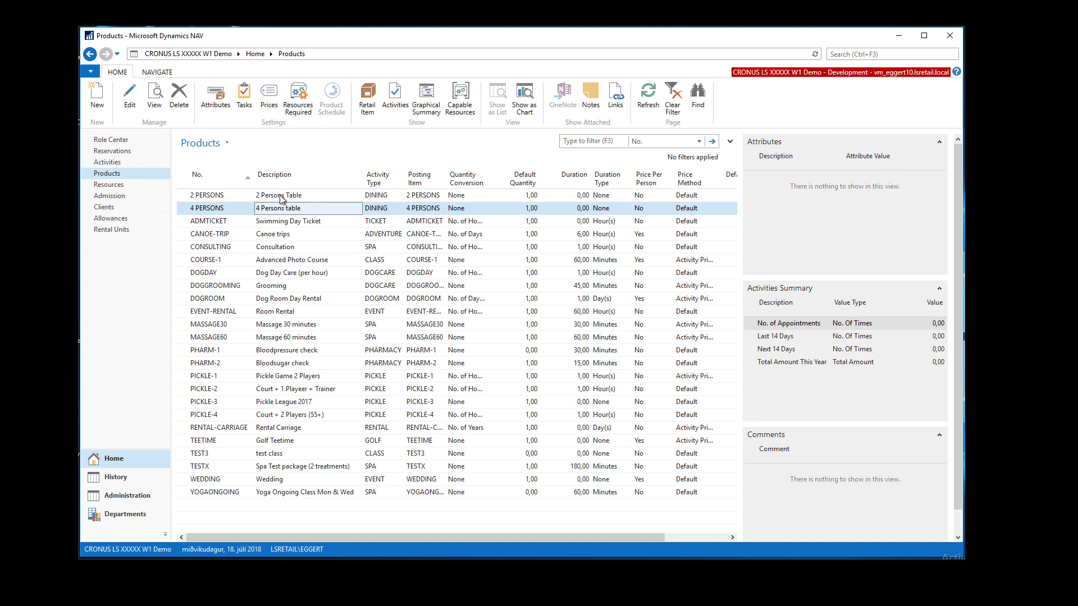
key(Up)
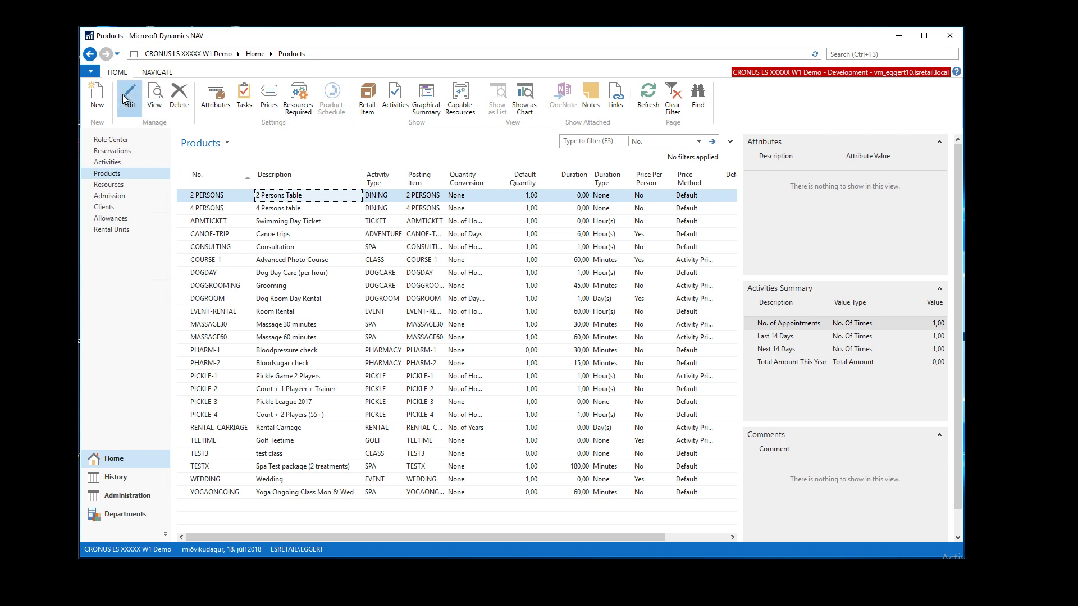
key(Return)
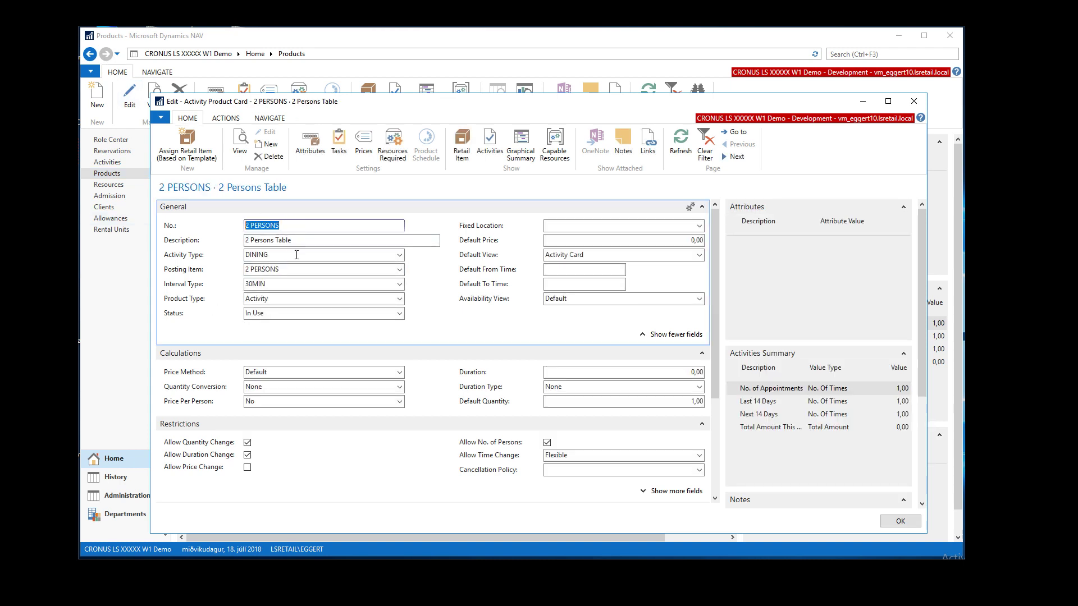
click(332, 259)
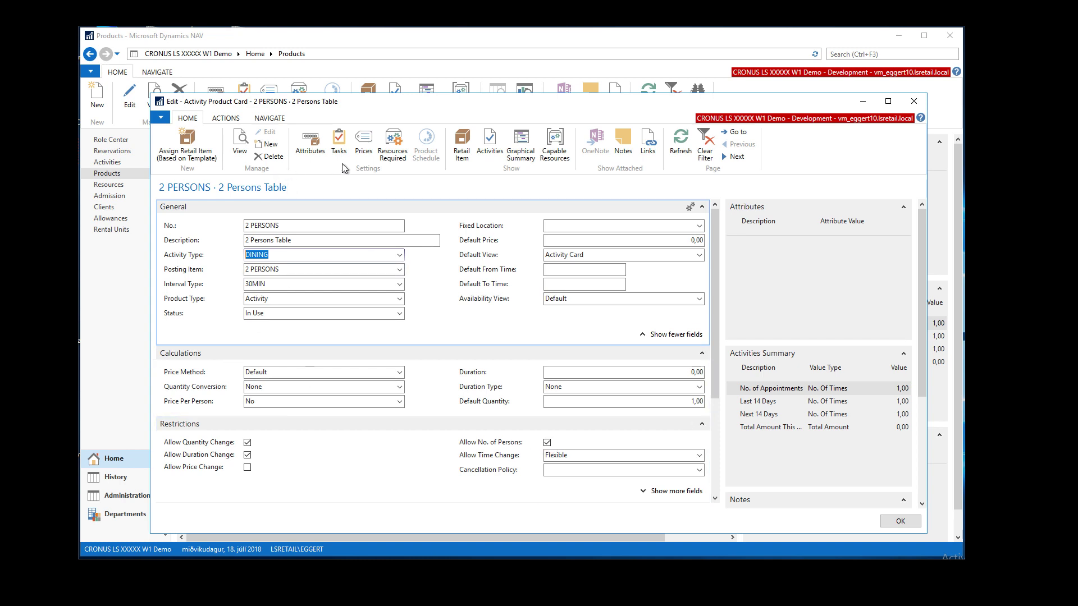
- Review the Resource No. and Assignment Type in the 2 PERSONS product's resource requirements, widening both columns, and return to the product card
click(391, 152)
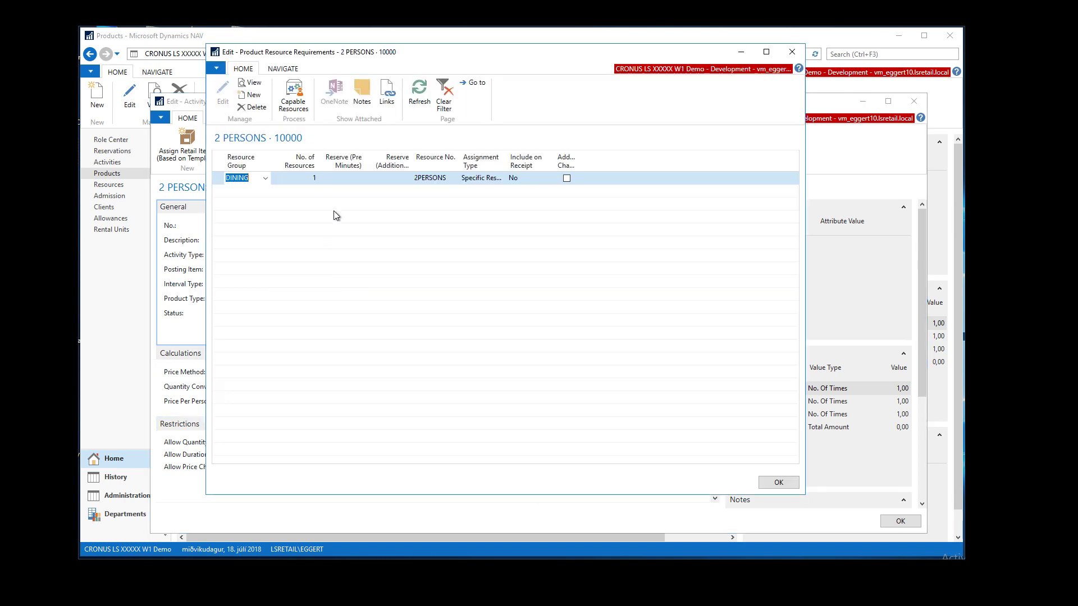
drag(429, 53, 589, 114)
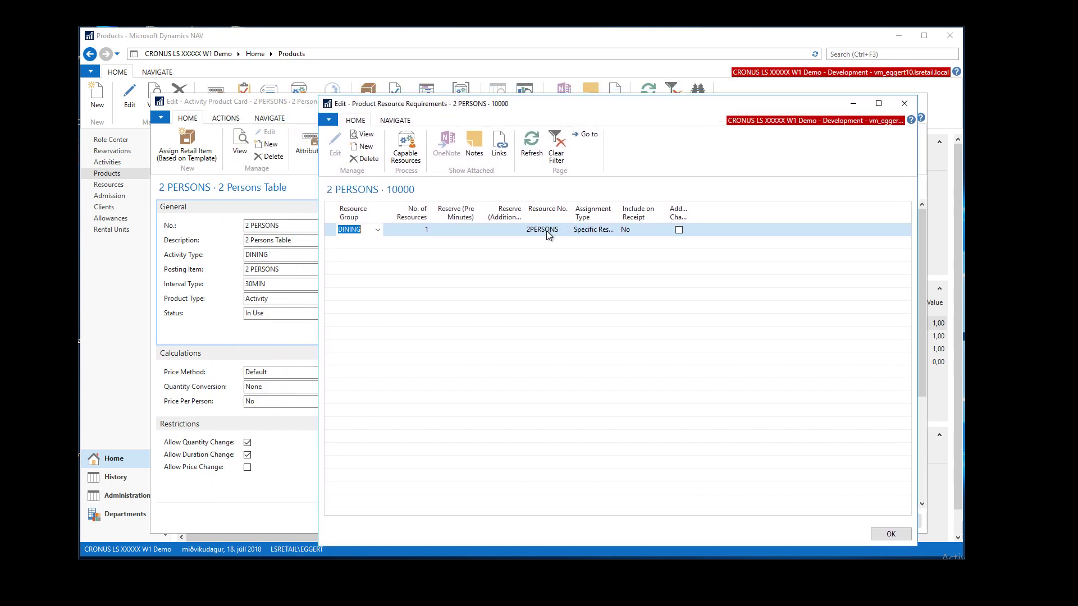
click(547, 231)
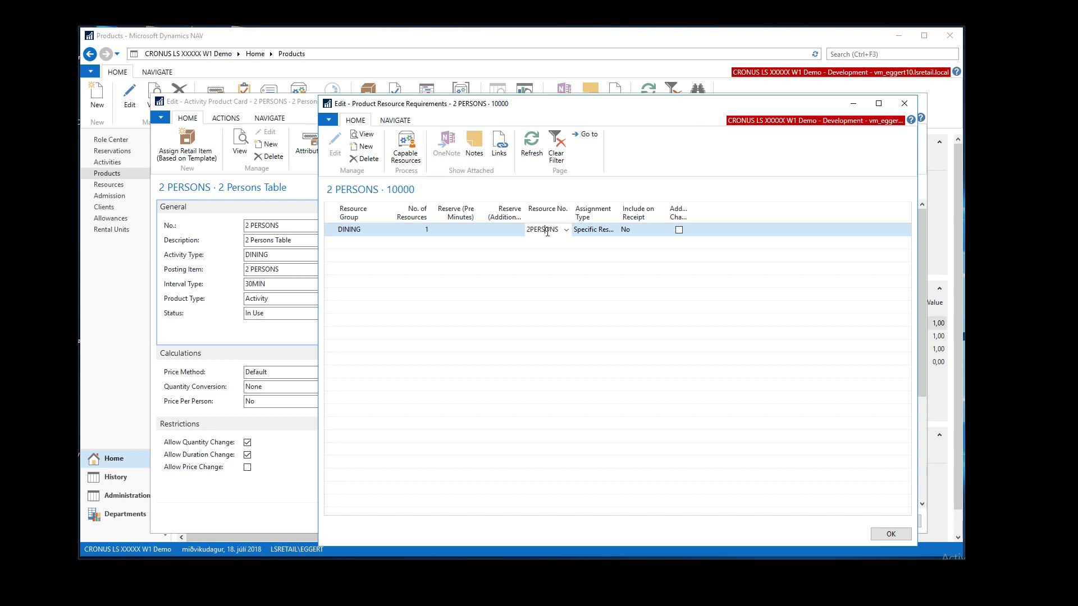
double_click(547, 231)
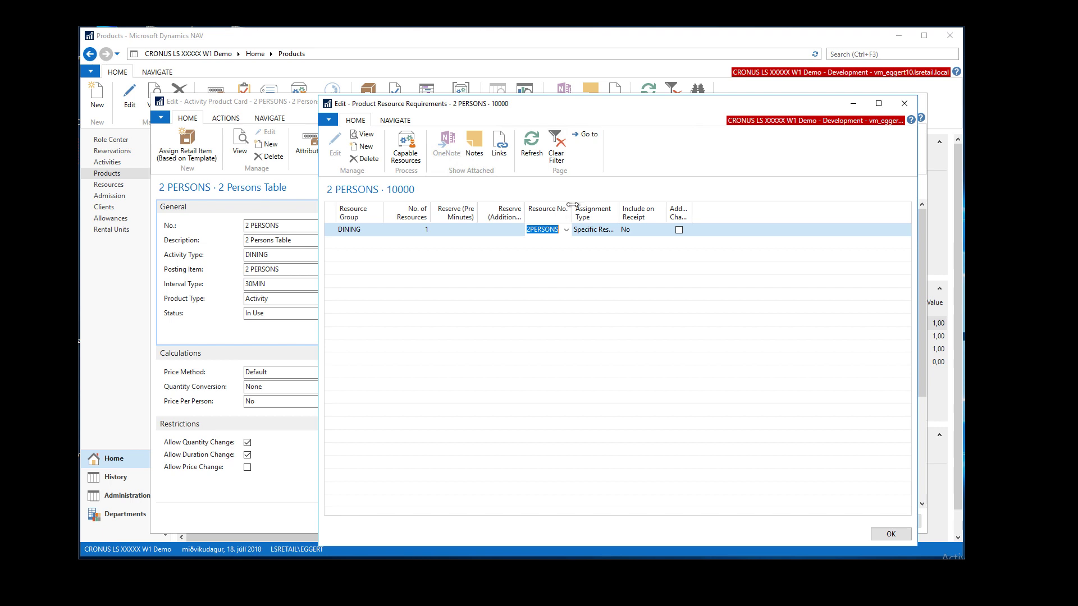
drag(572, 205, 592, 205)
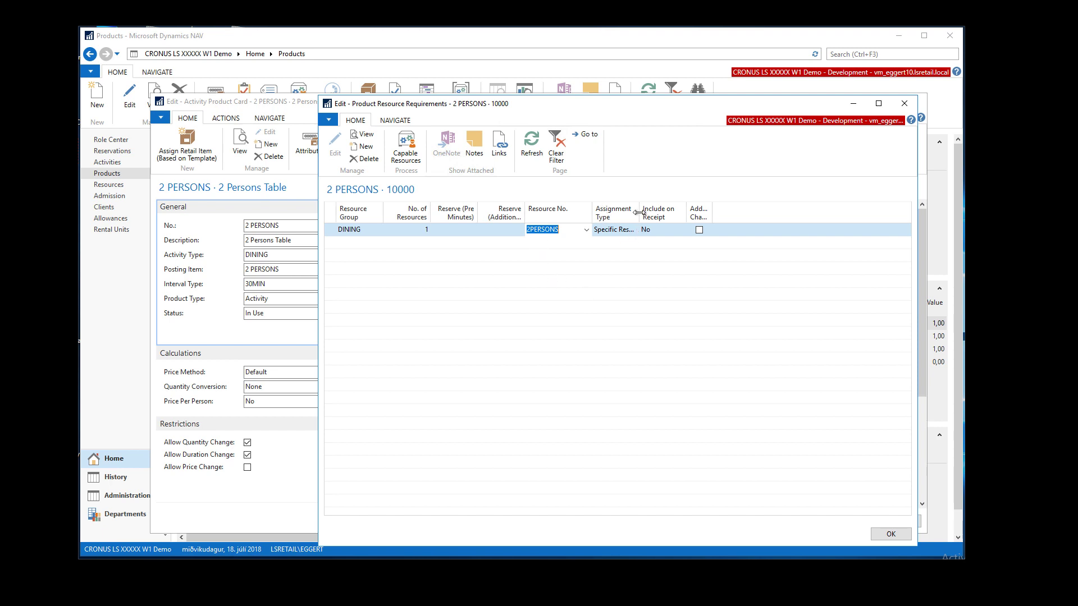
drag(639, 213, 648, 214)
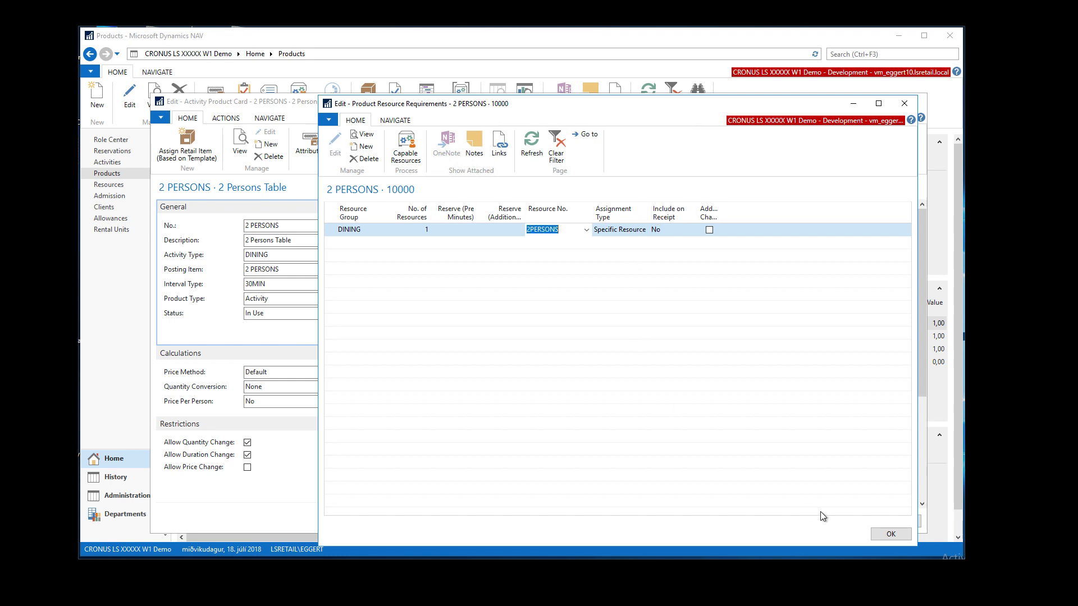
click(887, 537)
click(294, 227)
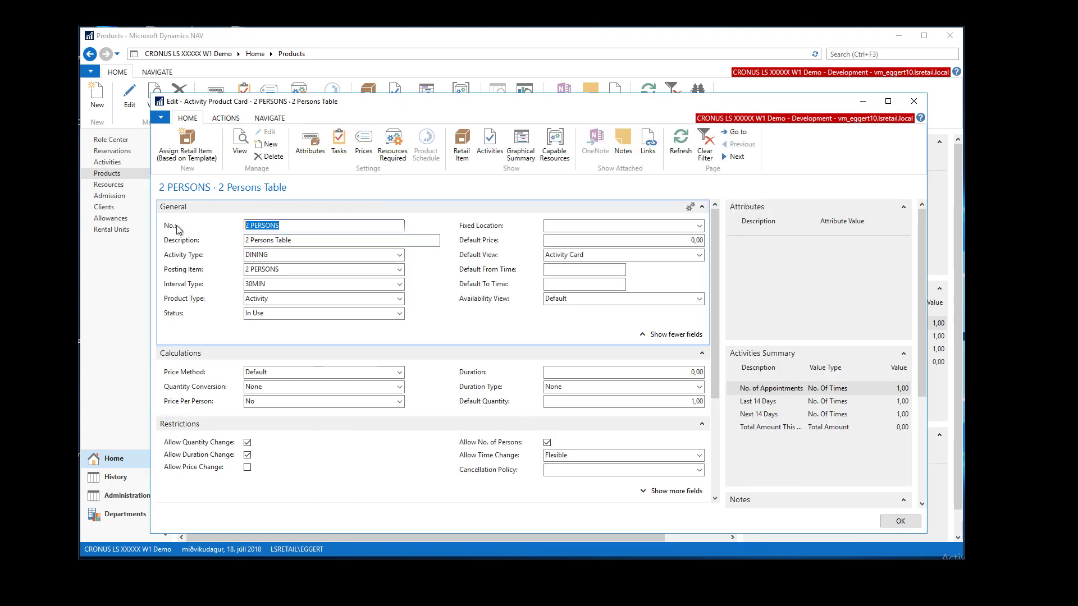
- Reopen the resource requirements of the 2 PERSONS product, review them, and close both that window and the product card
click(392, 145)
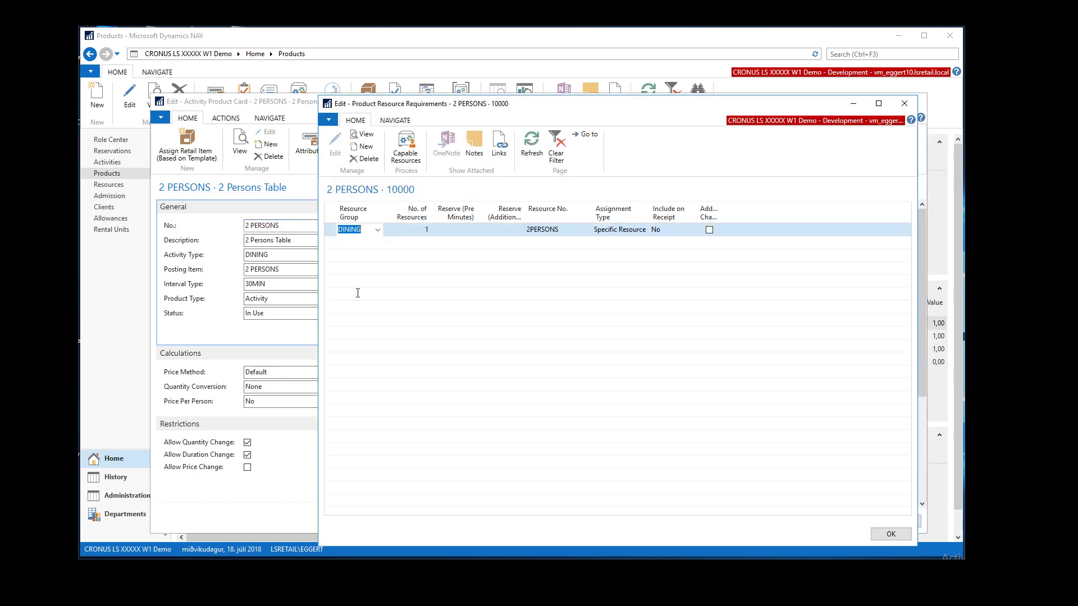
click(890, 534)
click(895, 521)
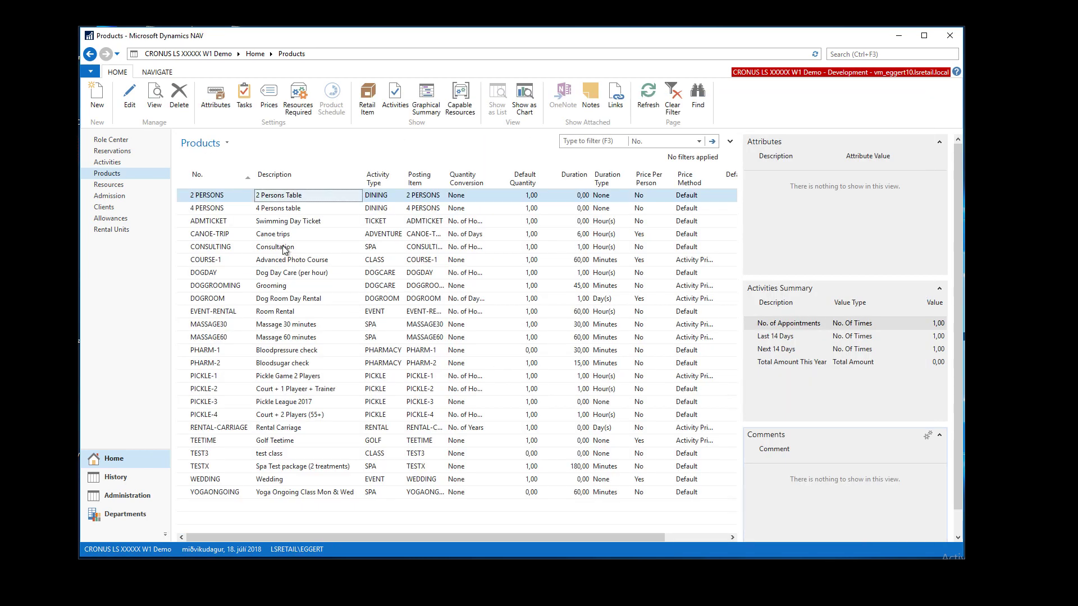
- Review the Resource No. in the resource requirements of the 4 PERSONS product, and close the window
click(285, 210)
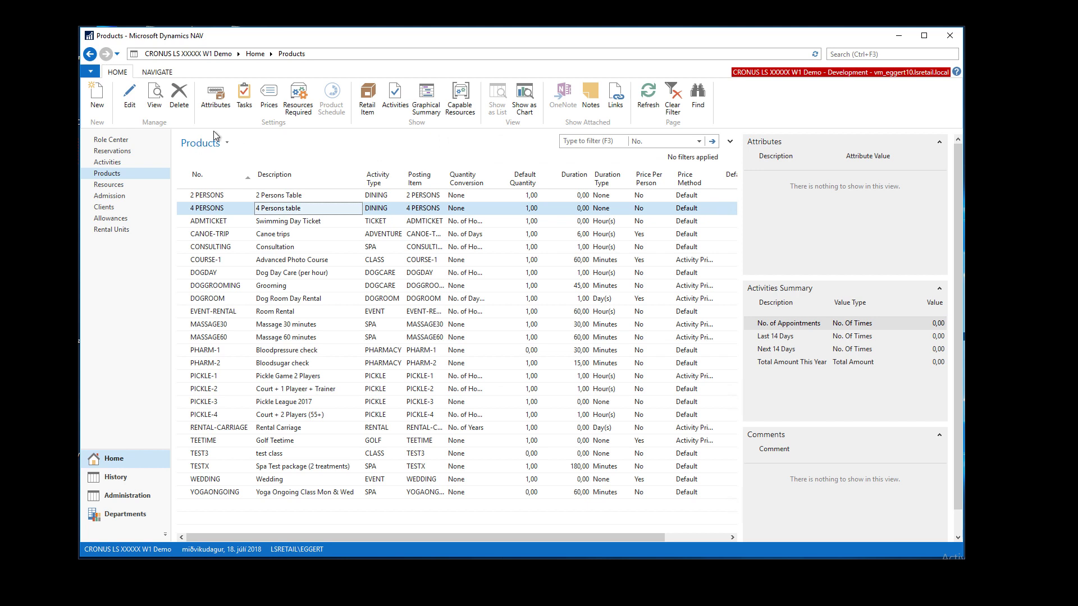
click(293, 101)
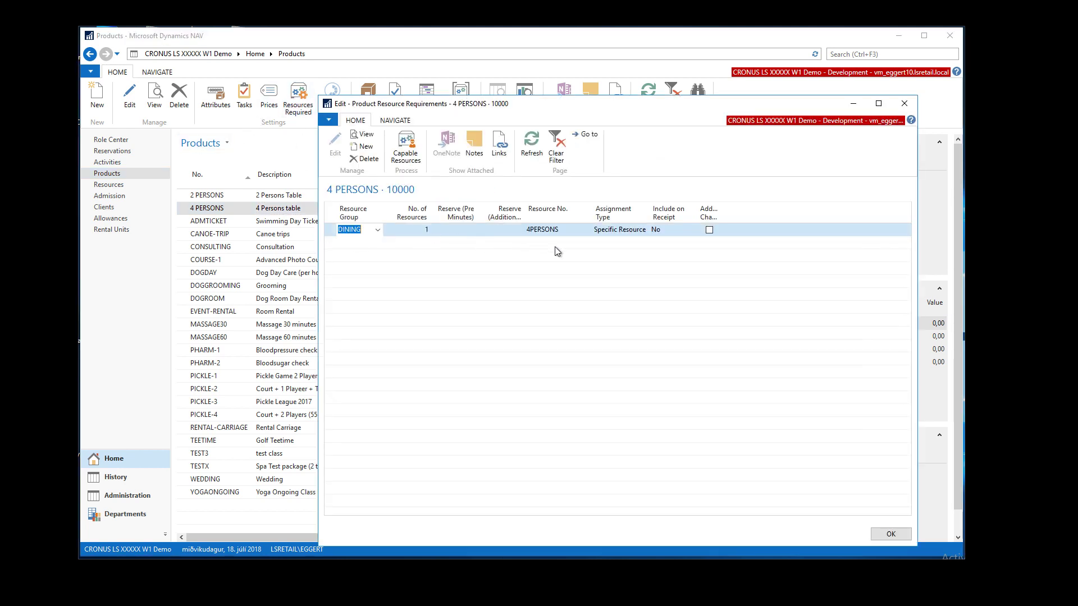
click(560, 229)
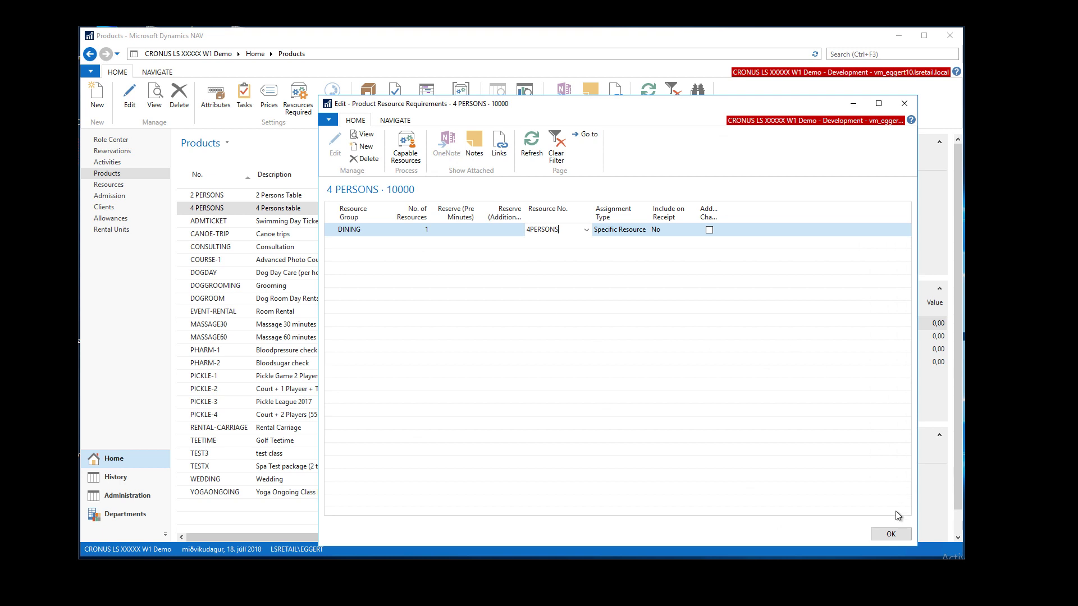
click(892, 534)
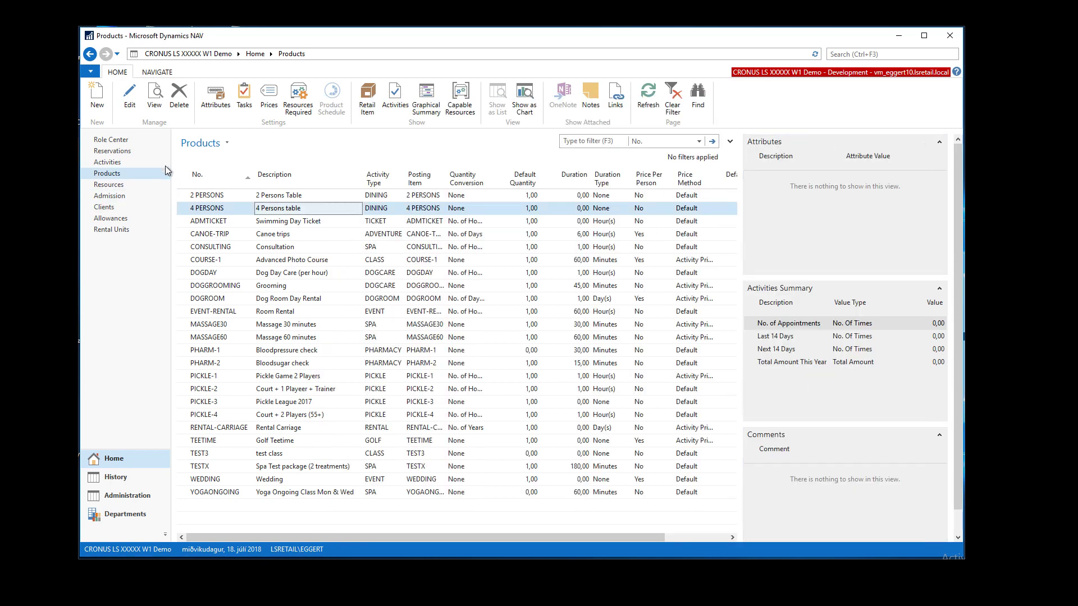
- Go to the Role Center and review the 2 Persons Table's availability for Wednesday 18.7.2018, comparing the 13:30 and 14:00 slots
click(112, 140)
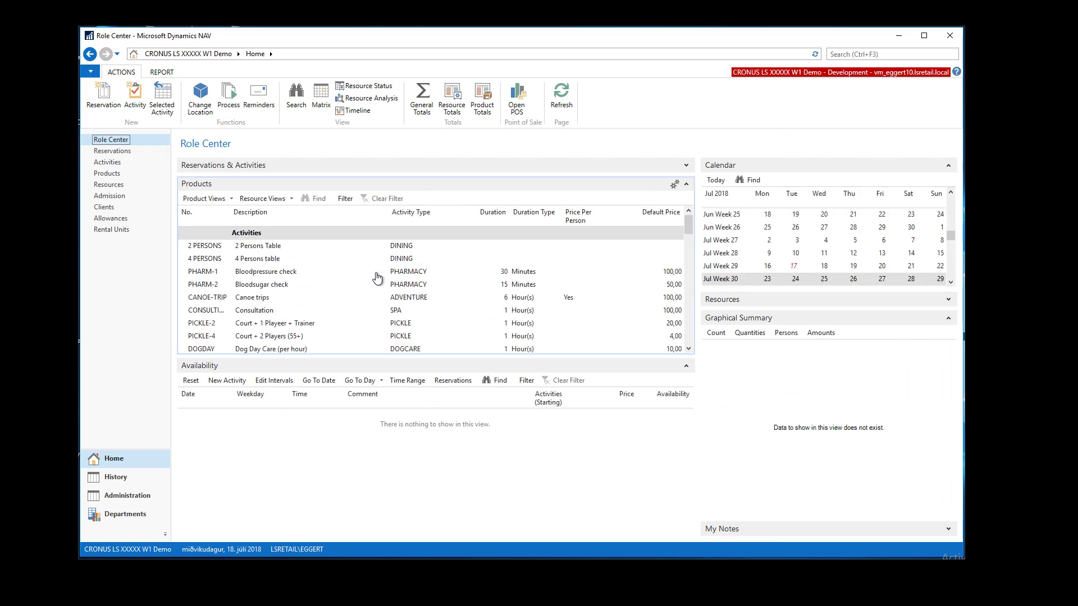
click(258, 248)
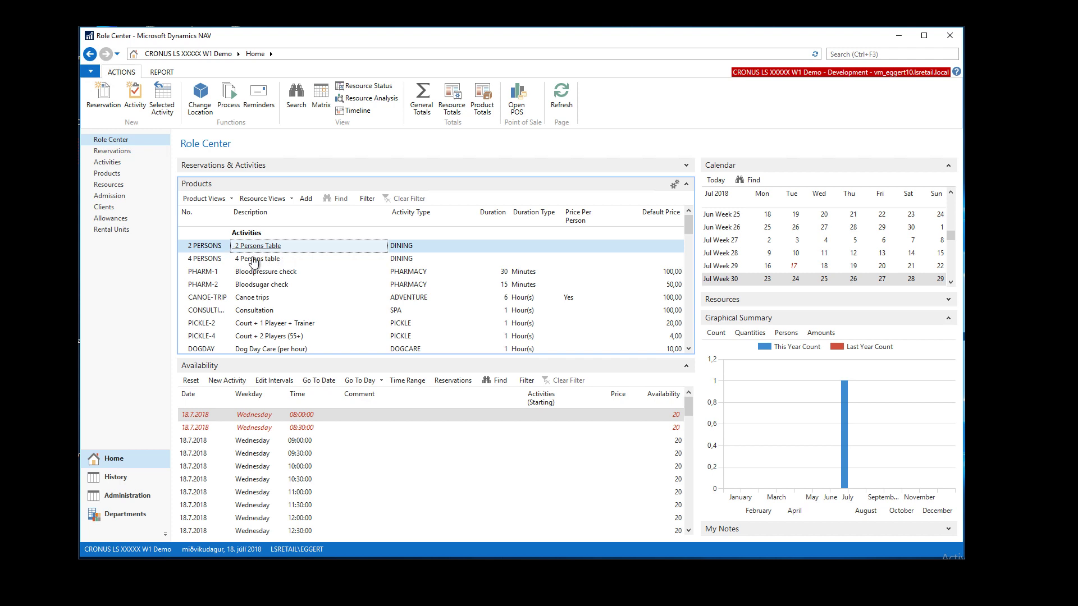
click(255, 261)
click(261, 252)
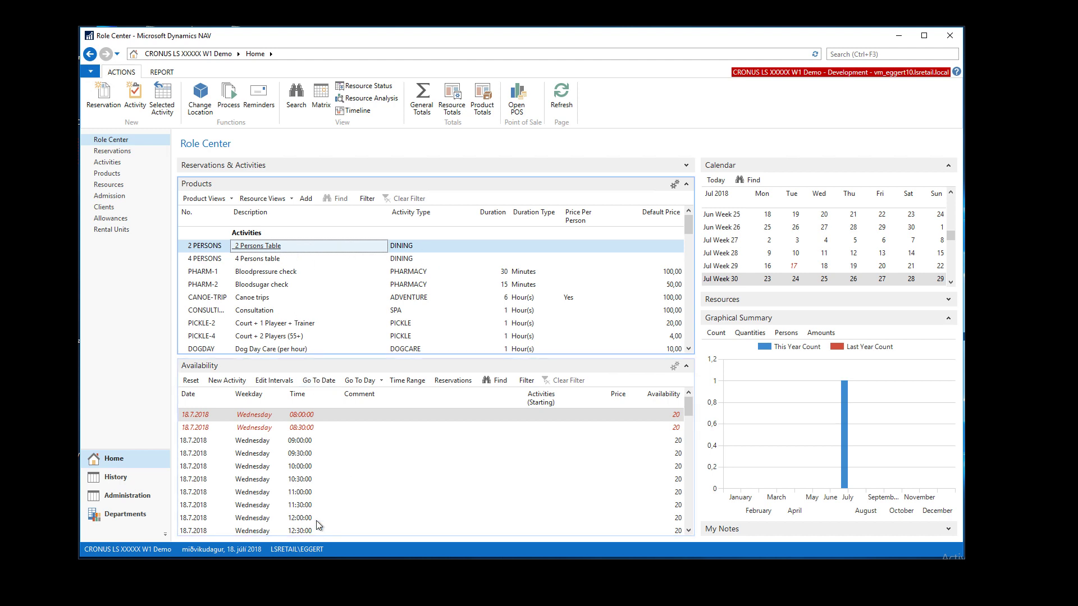
scroll(287, 504, down, 2)
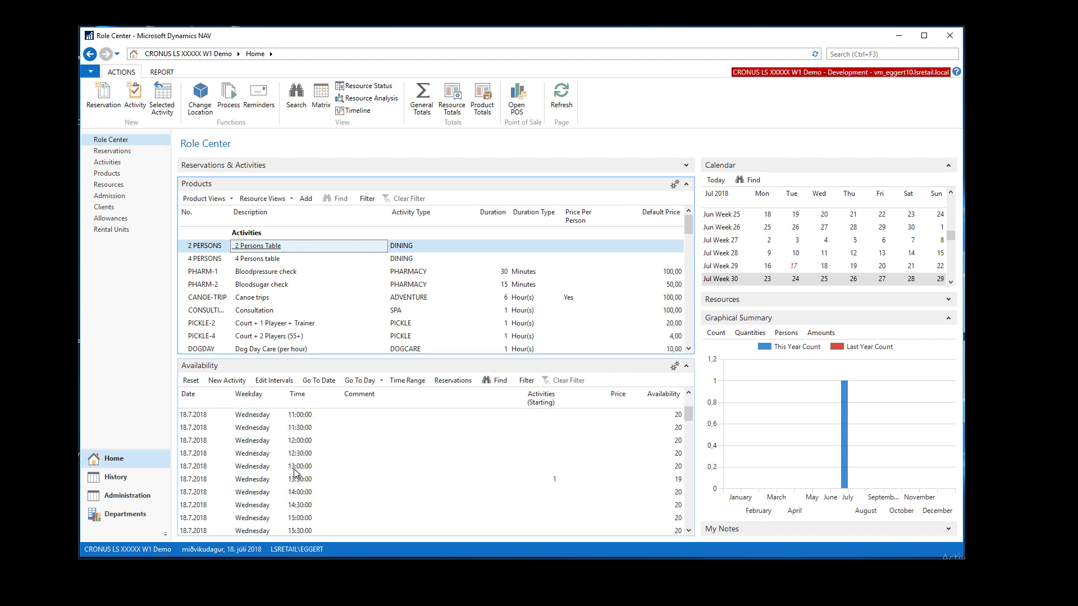
scroll(303, 454, down, 2)
scroll(264, 448, up, 1)
click(255, 441)
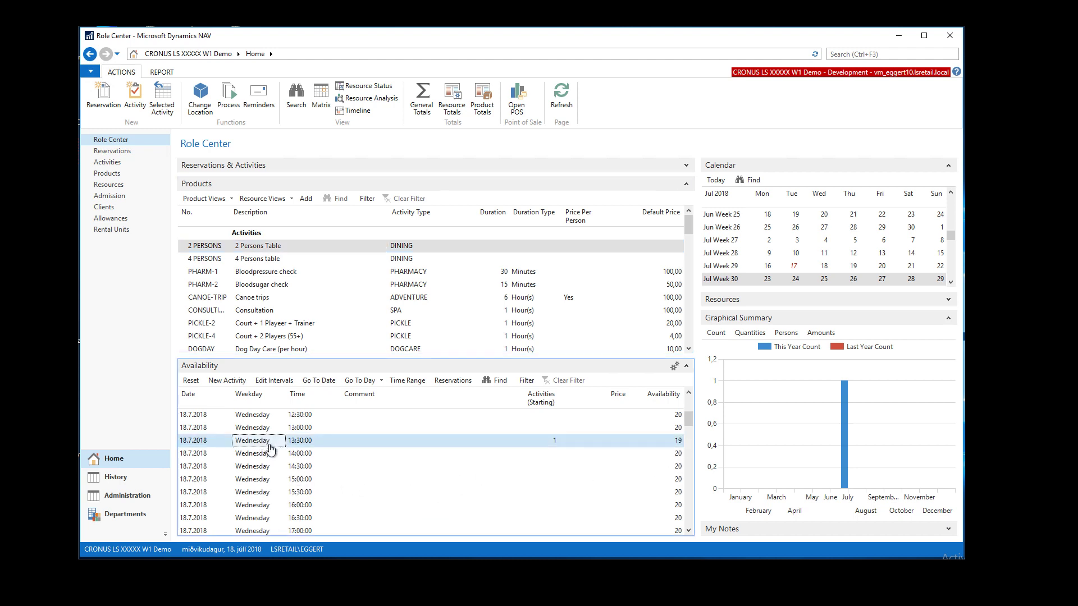
click(252, 454)
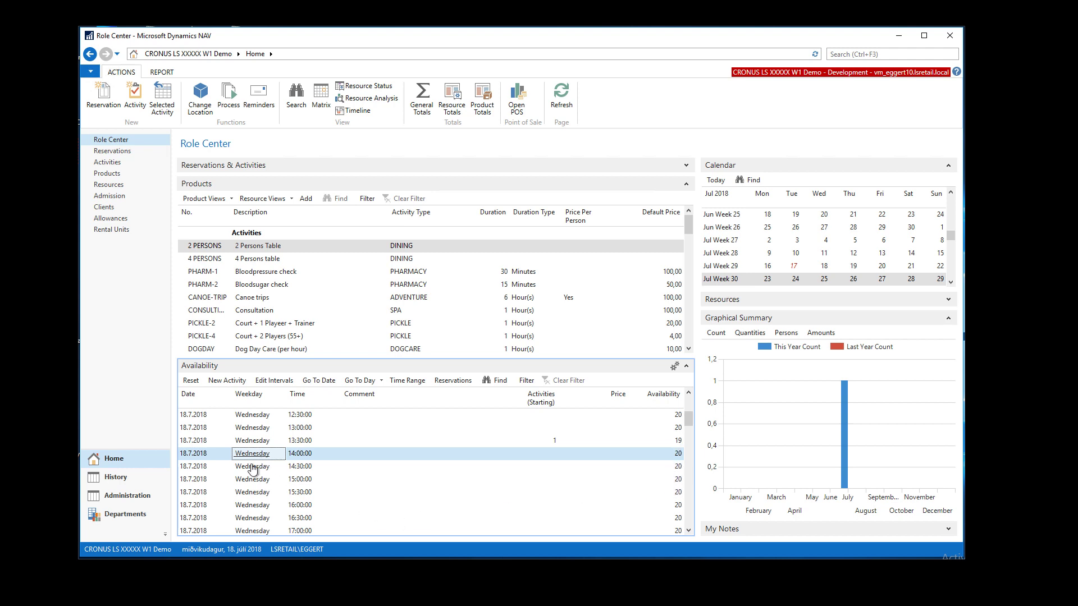
- Examine the availability of the 4 Persons table across the Wednesday and Thursday time slots
click(251, 260)
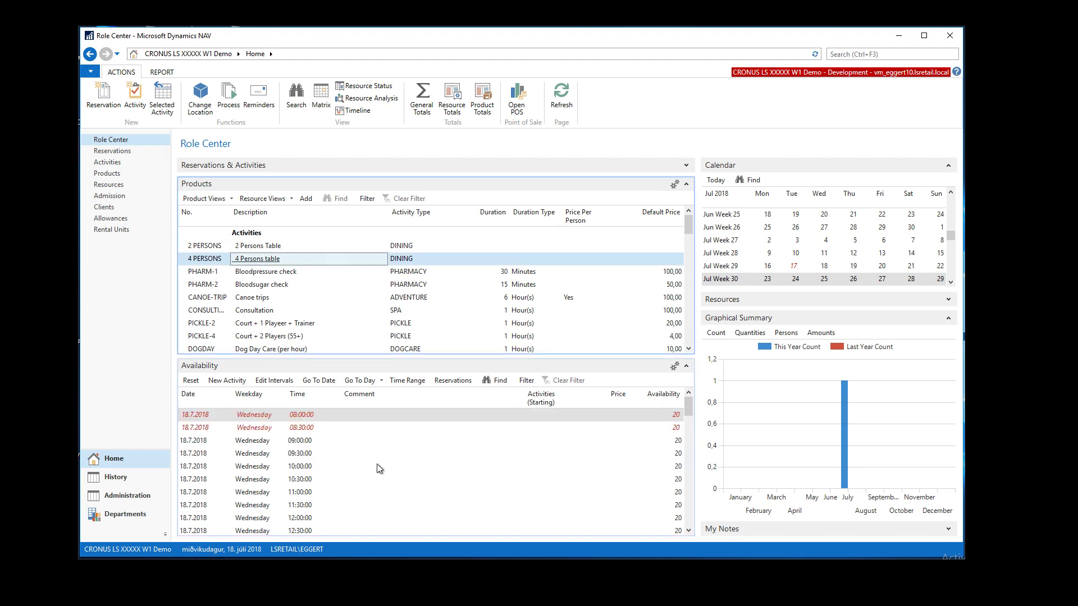
scroll(337, 458, down, 5)
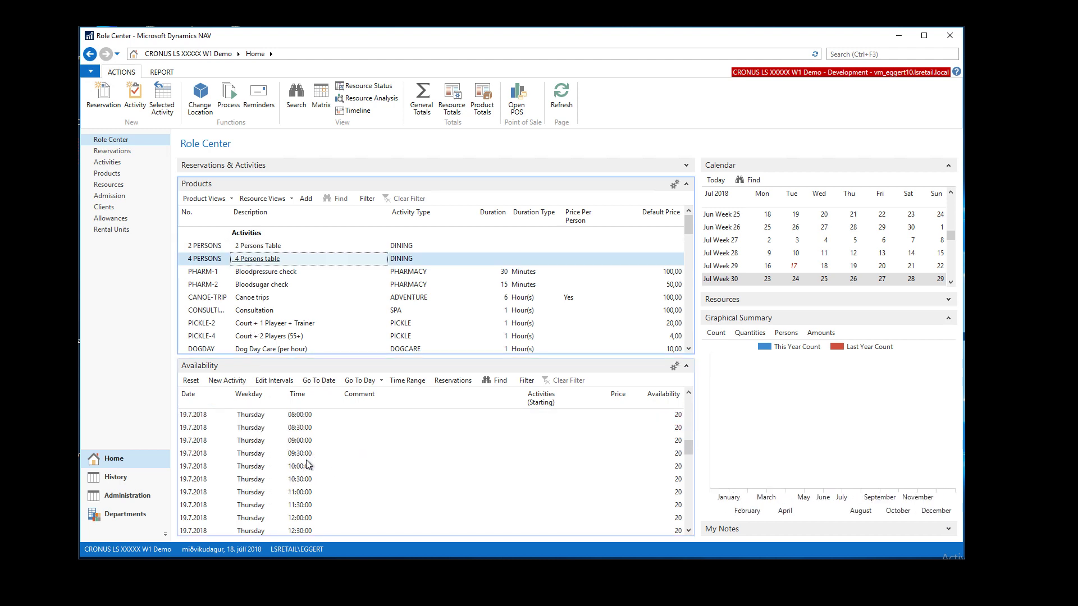
scroll(297, 476, up, 1)
scroll(297, 476, down, 1)
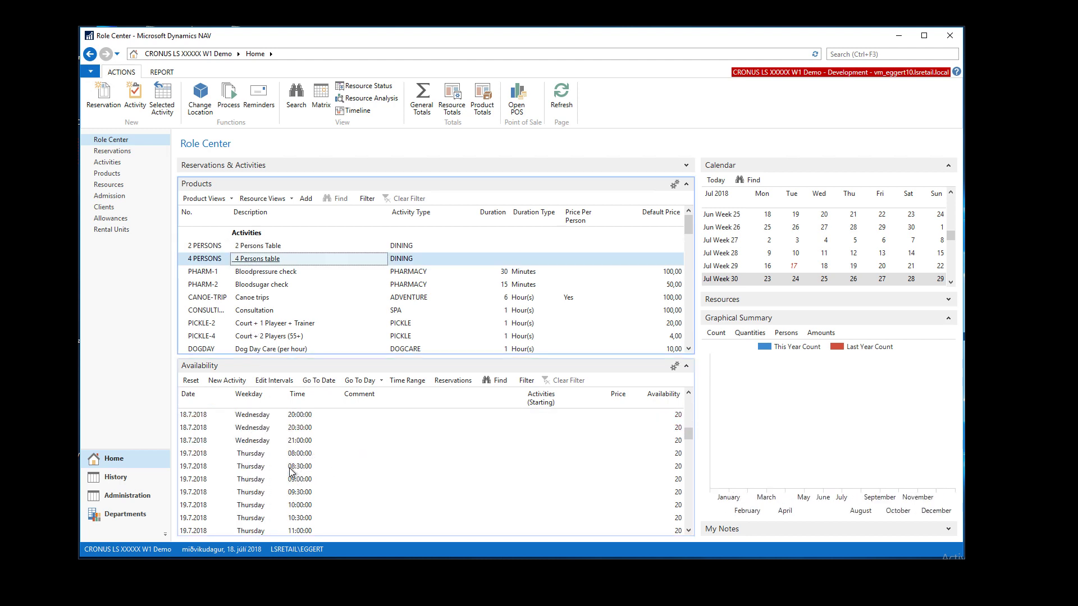
click(252, 258)
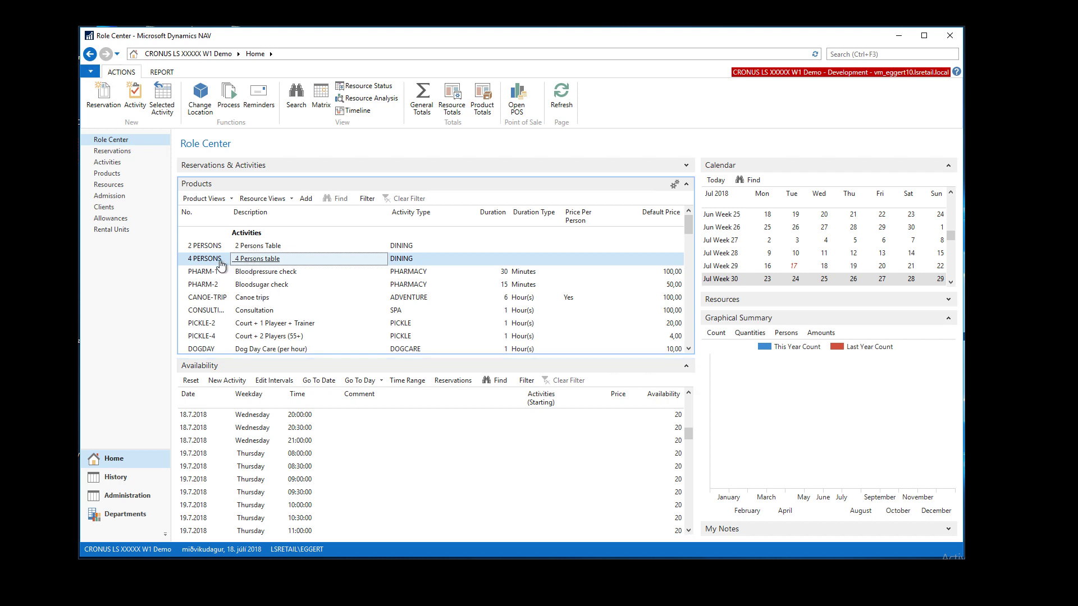
- Create a new 4 Persons table activity for Friday 20.7.2018 at 13:00, choosing an existing client from the client search
click(233, 424)
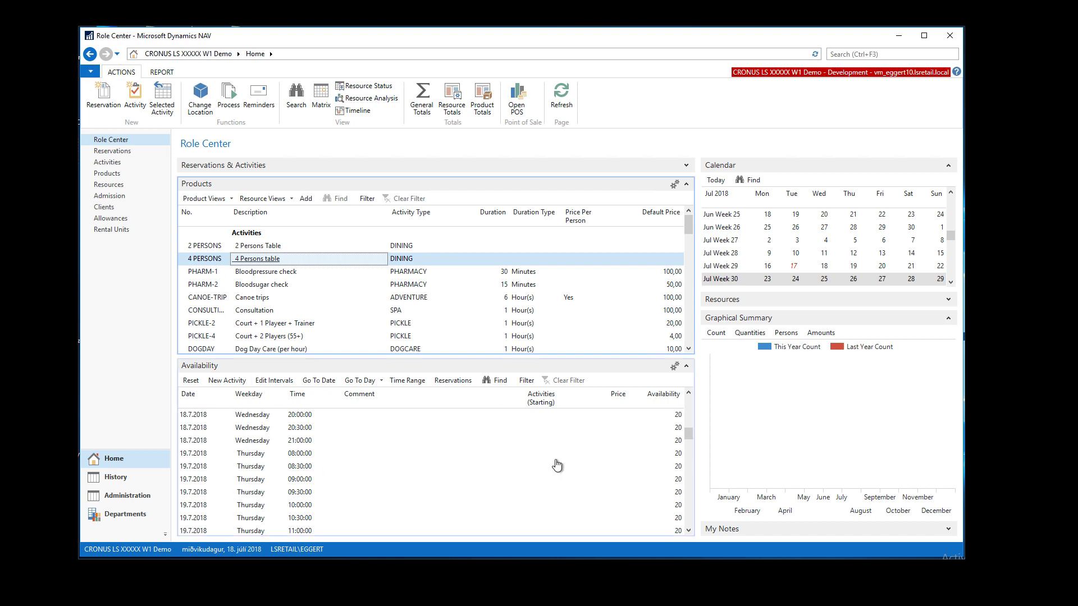
scroll(262, 507, down, 1)
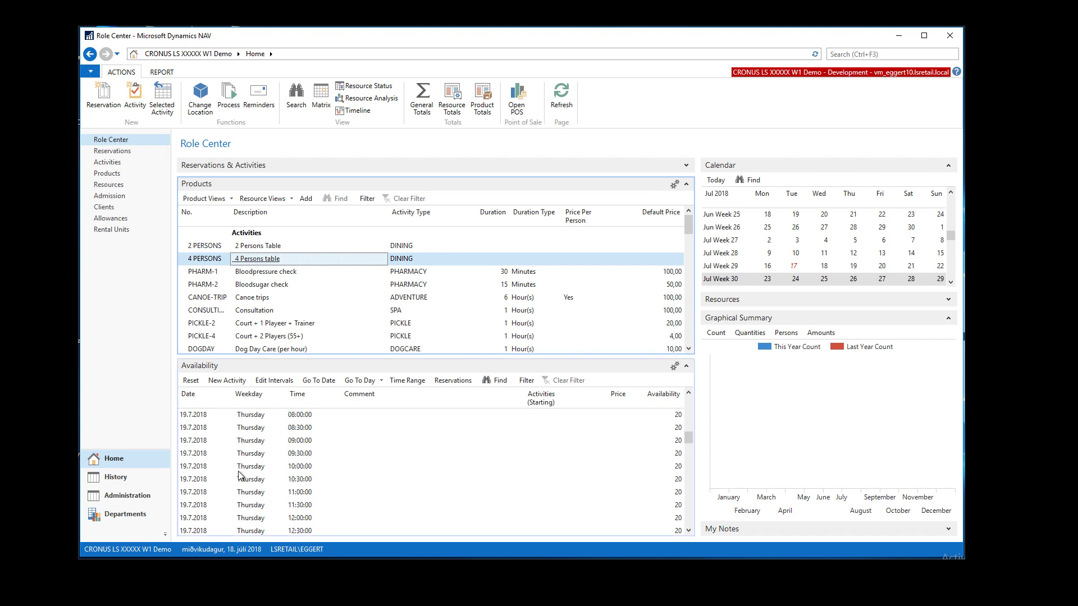
scroll(227, 511, down, 6)
scroll(227, 512, down, 5)
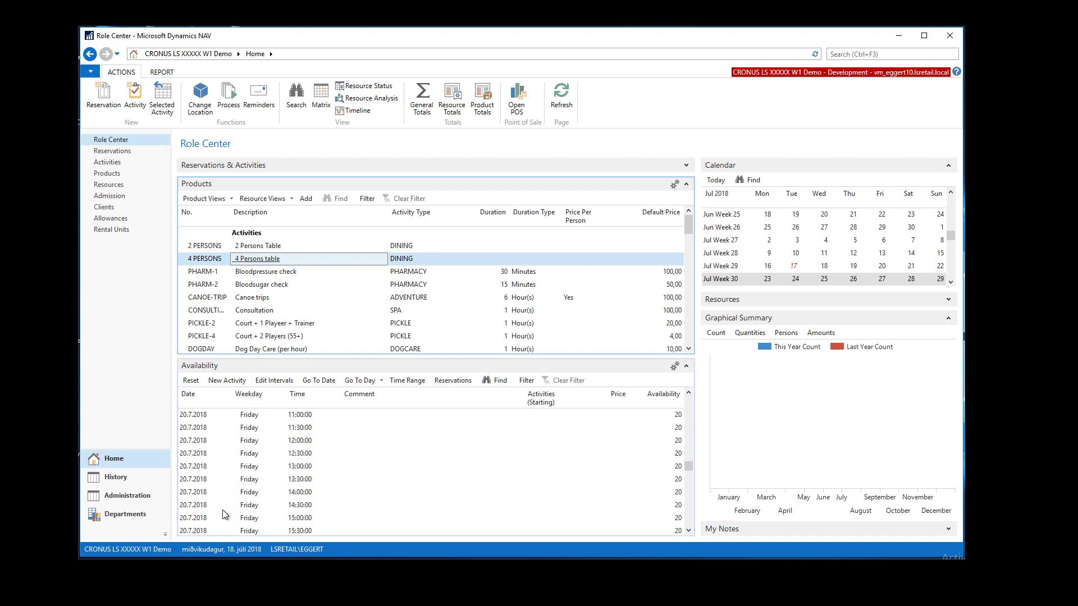
click(206, 466)
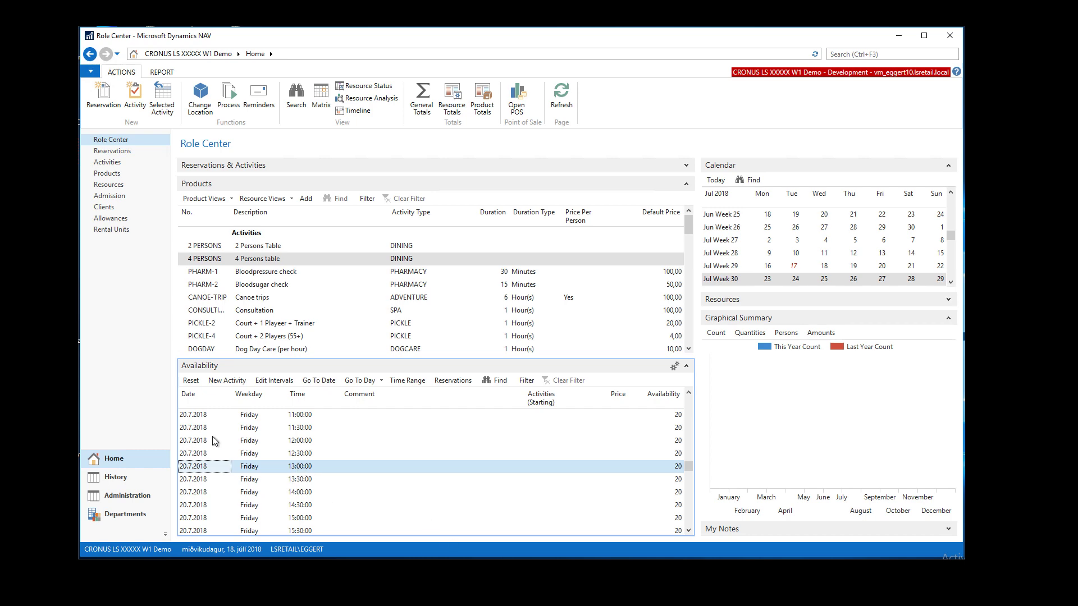
click(227, 380)
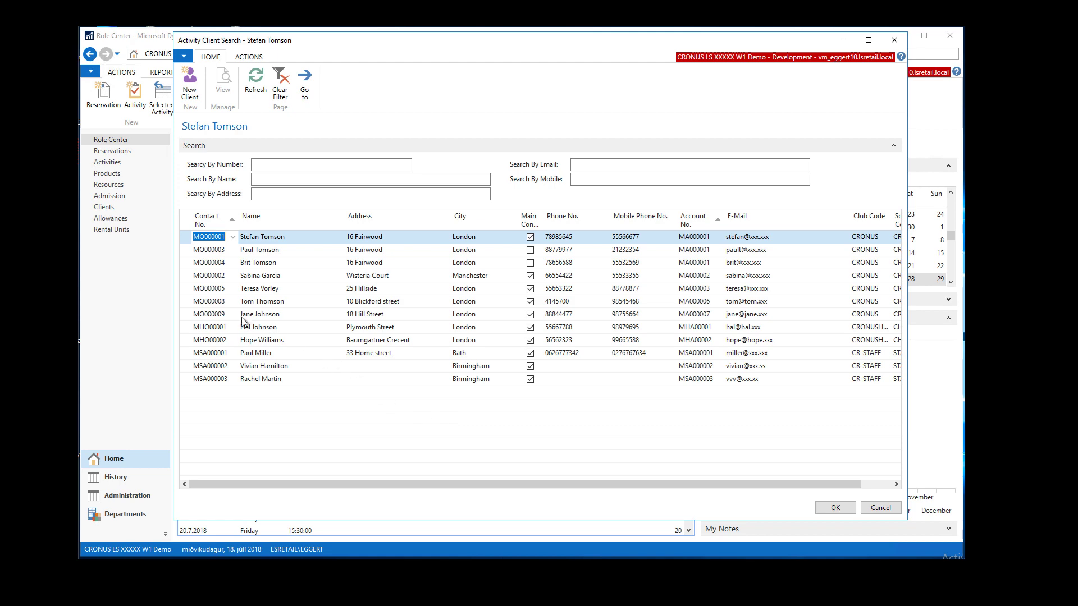
click(244, 277)
click(832, 508)
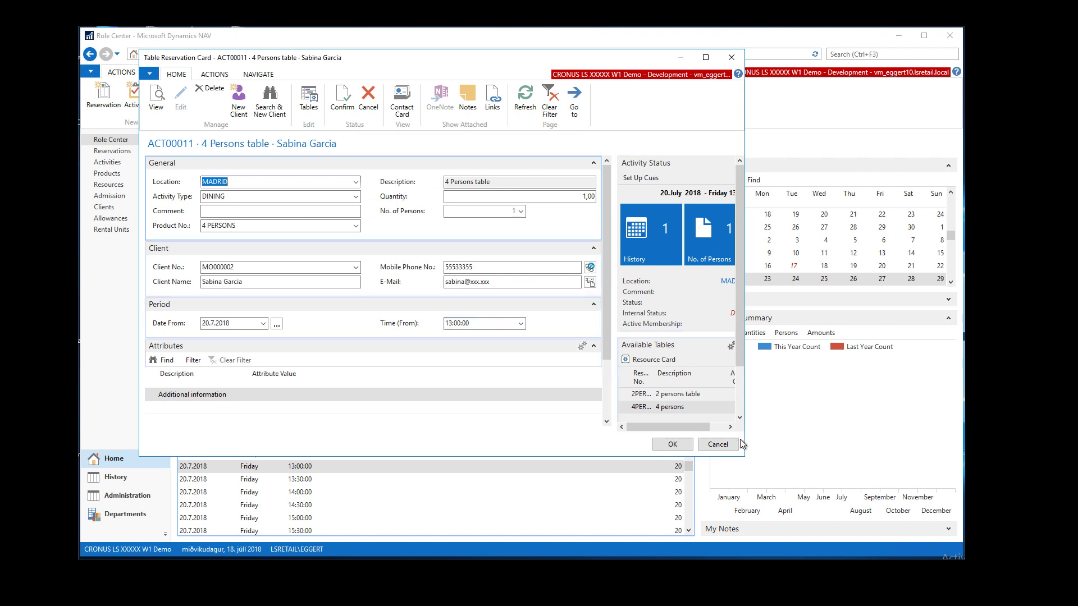
- Enlarge and reposition the Table Reservation Card, and widen its side pane to fully show Activity Status and Available Tables
drag(793, 493, 845, 517)
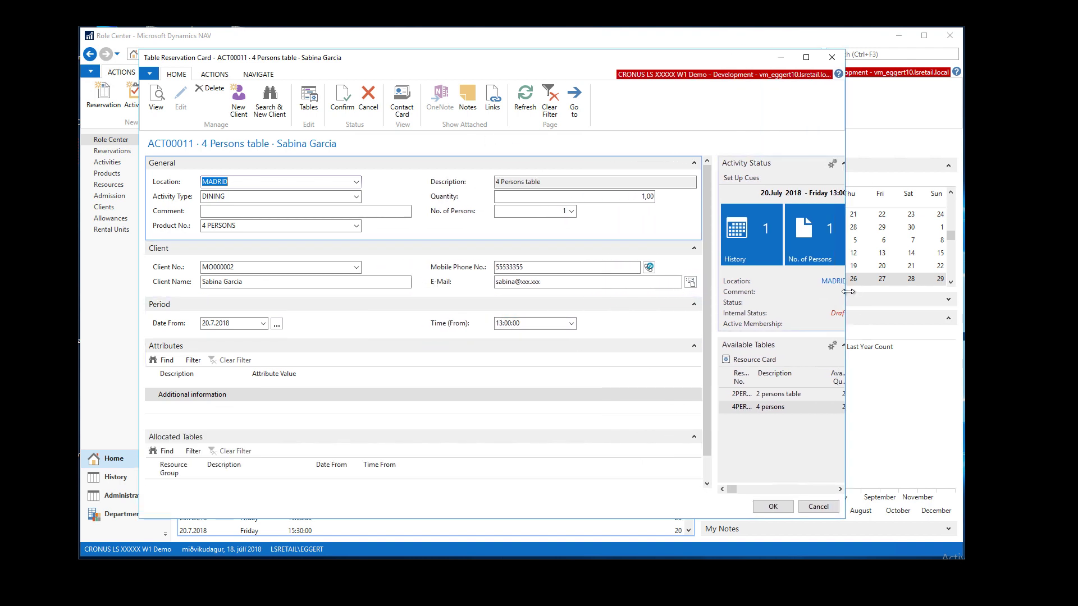
drag(848, 291, 916, 292)
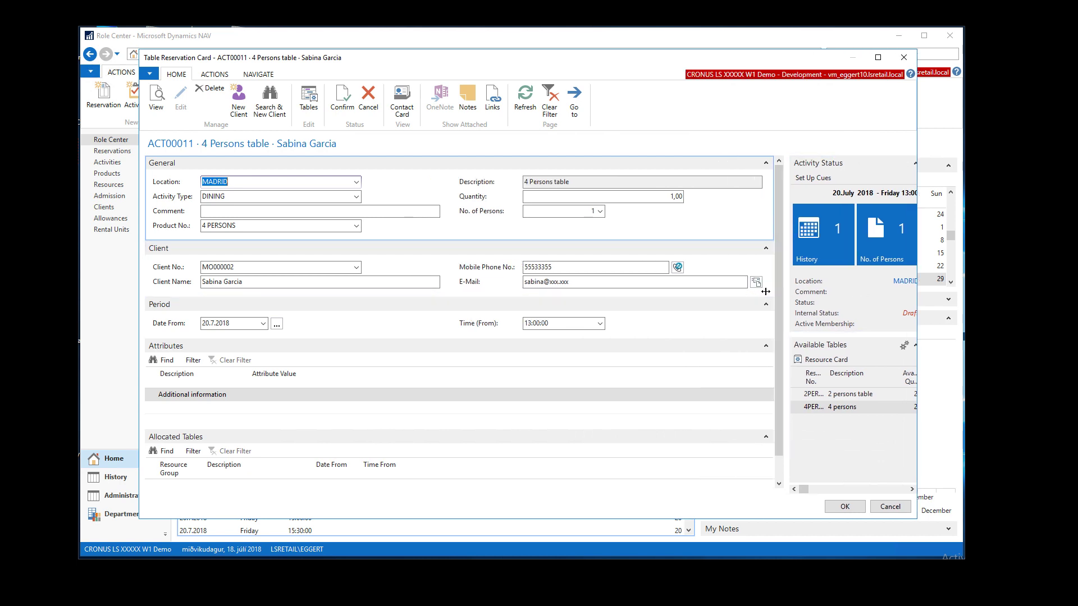
drag(765, 292, 692, 291)
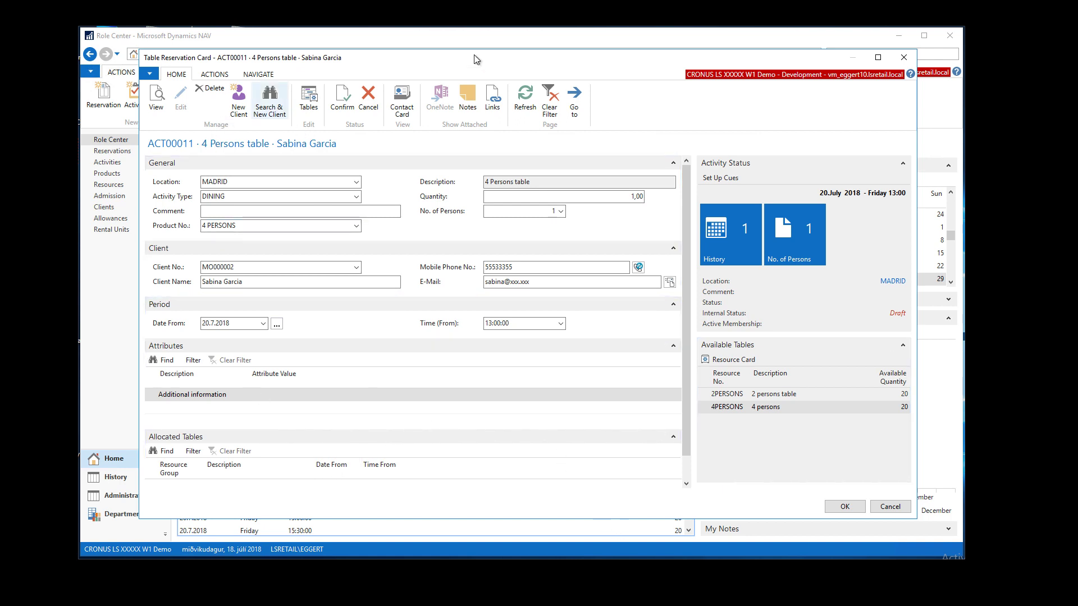
drag(475, 59, 472, 53)
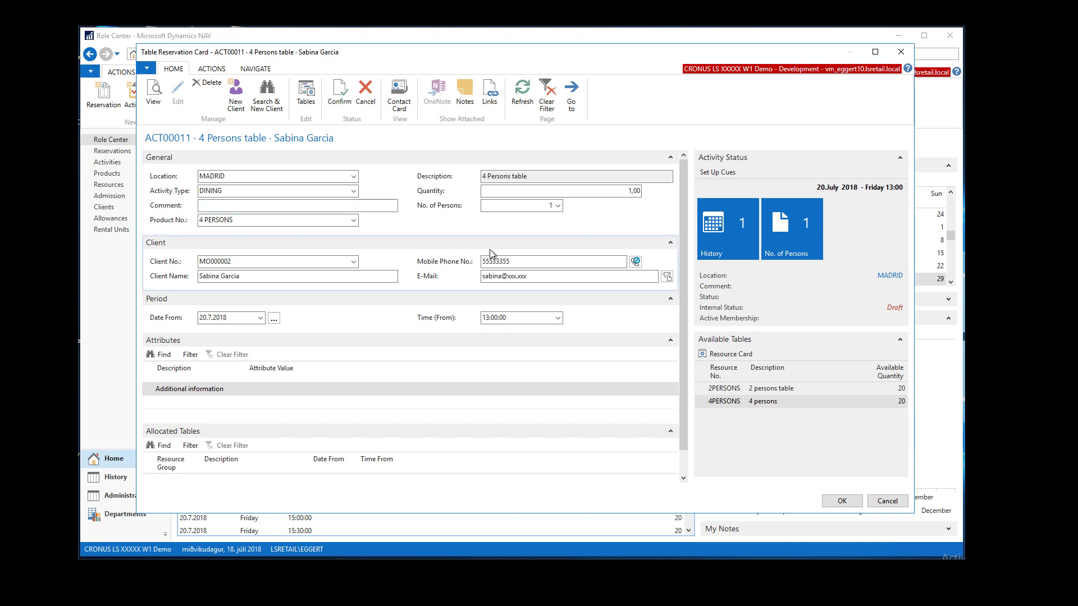
- Review the reservation's Product No., Quantity, No. of Persons and Additional information attribute on the Table Reservation Card
click(157, 224)
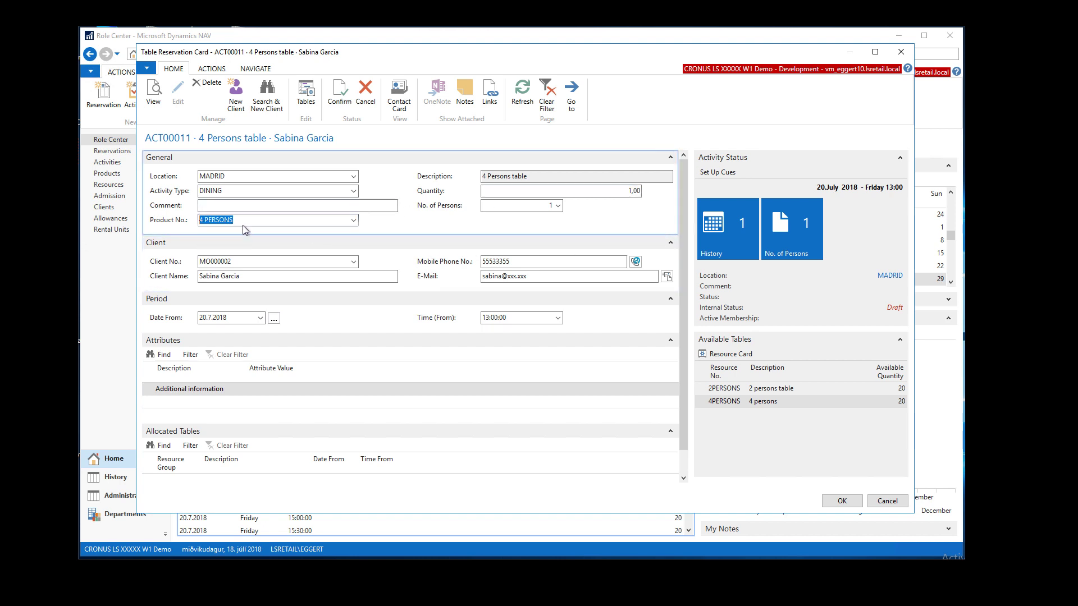
click(276, 221)
click(147, 222)
click(617, 190)
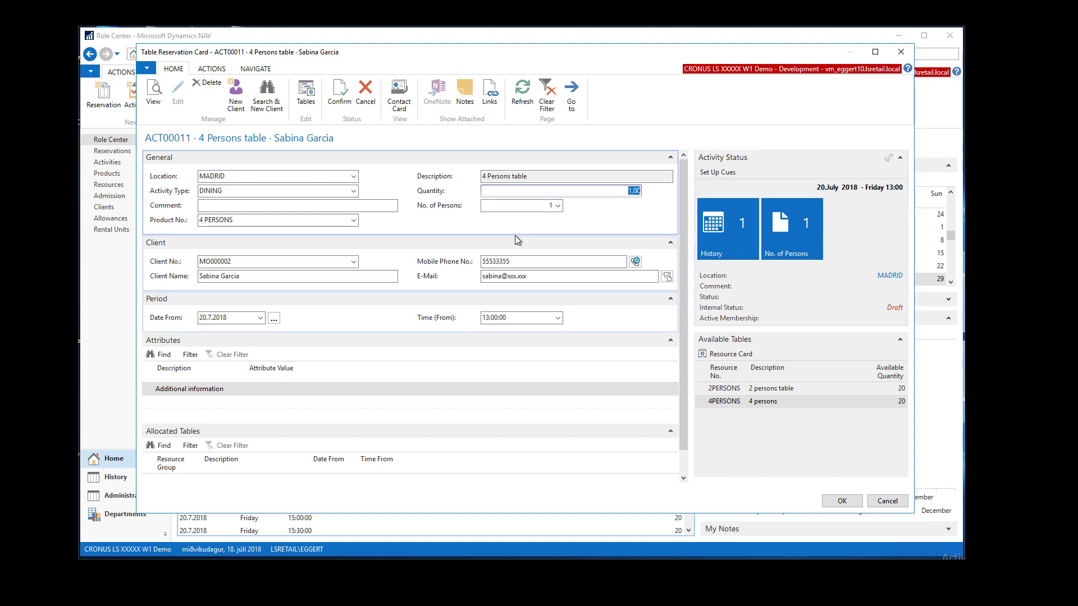
click(536, 206)
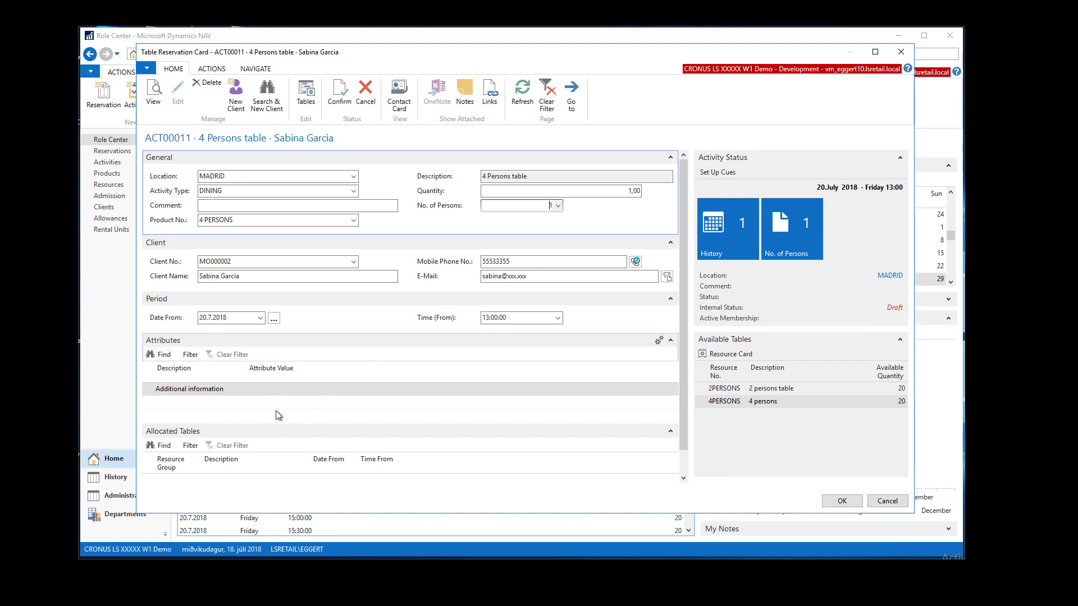
click(263, 389)
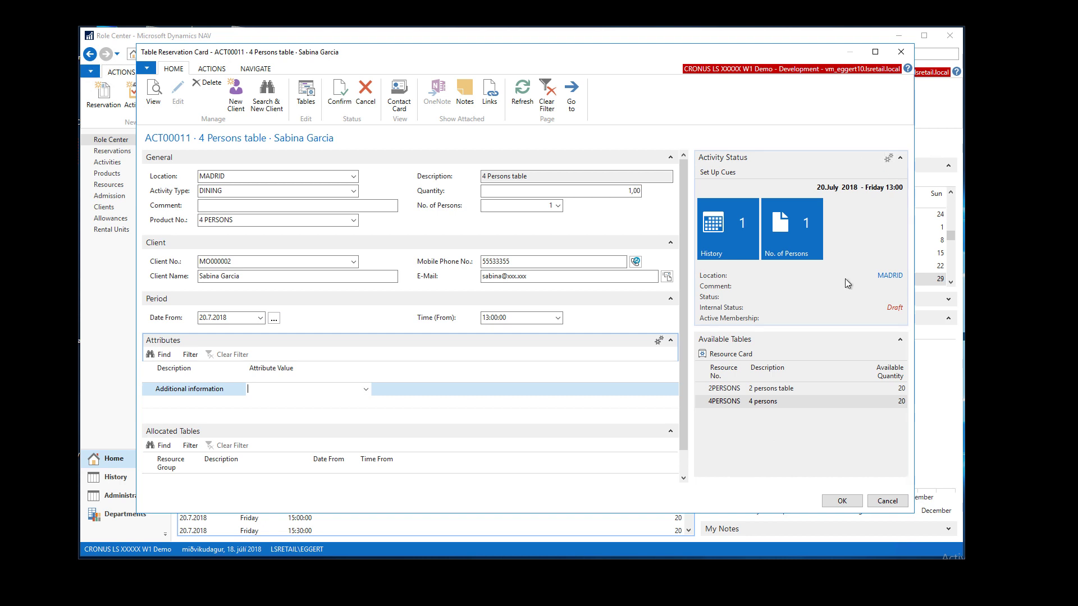
- Compare the available quantities of the 2PERSONS and 4PERSONS resources under Available Tables on the reservation card
click(731, 395)
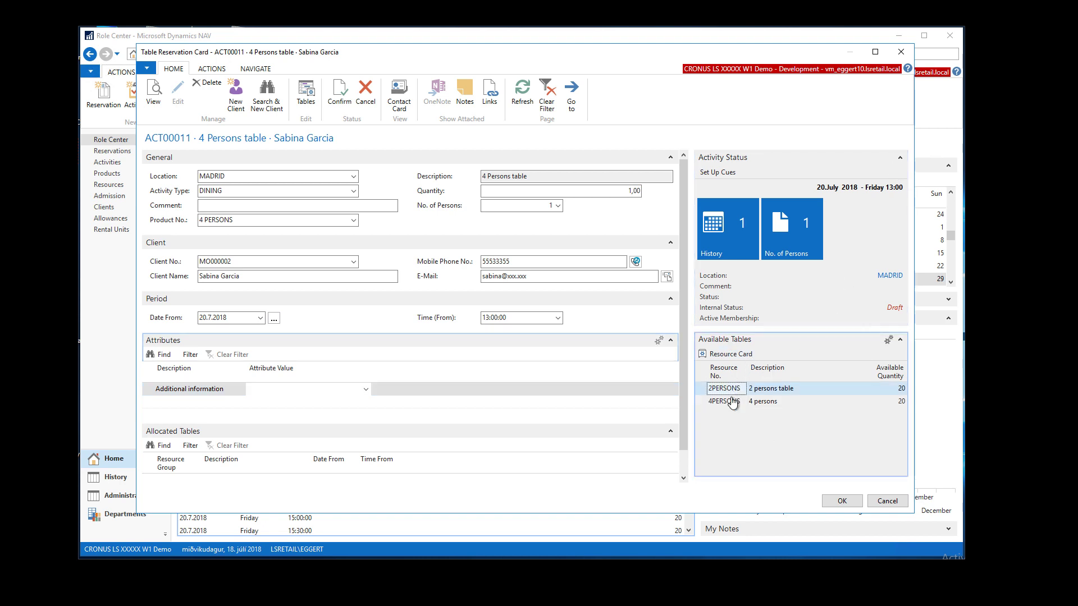
click(732, 401)
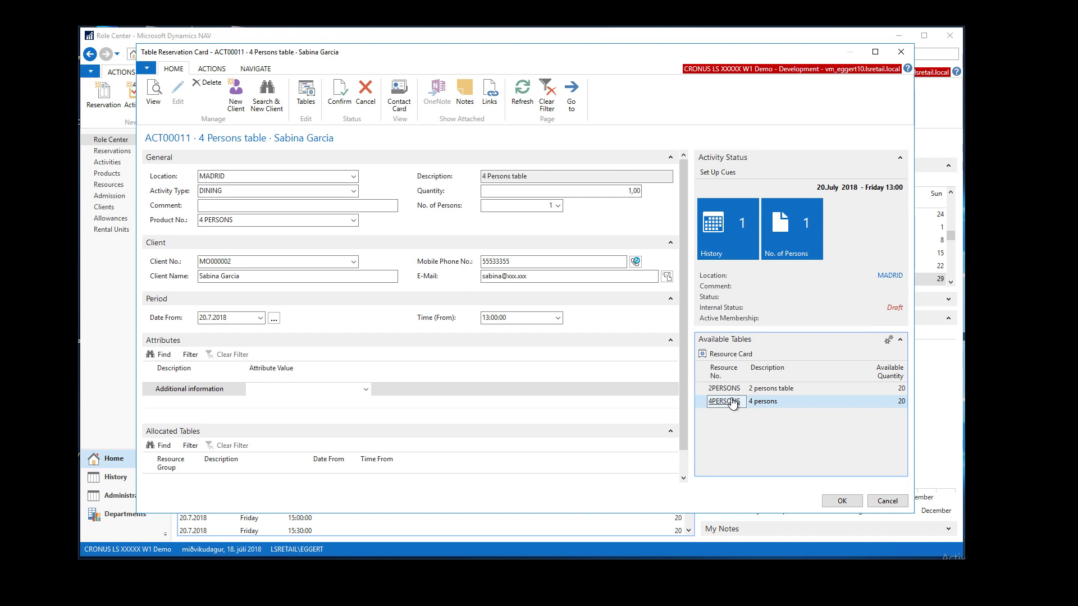
click(730, 389)
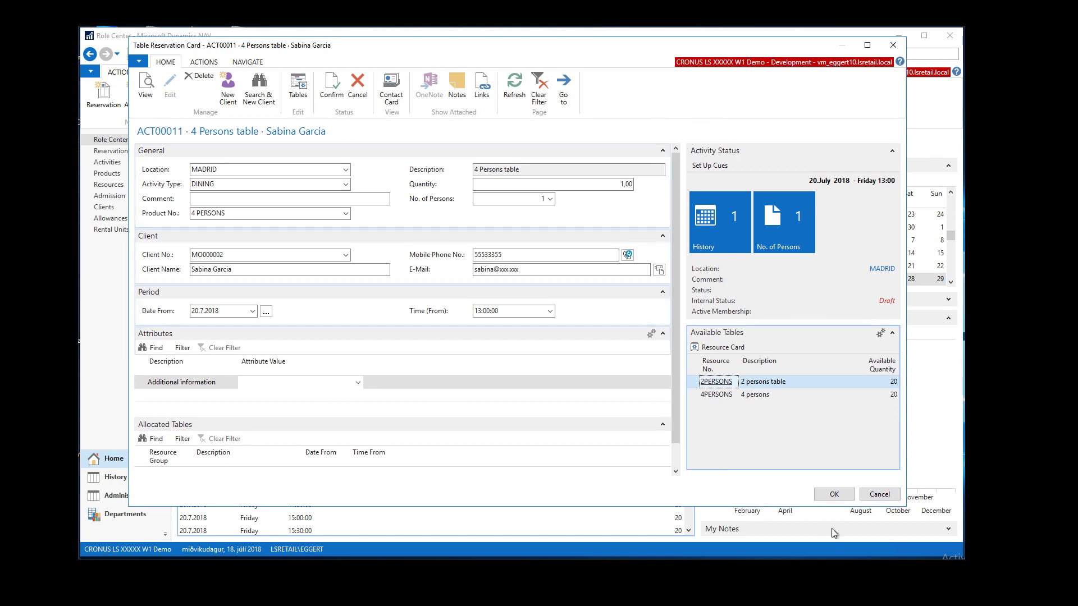
- Accept the table reservation and check the starting activities for the Friday 20.7.2018 13:00 slot in Availability
click(834, 494)
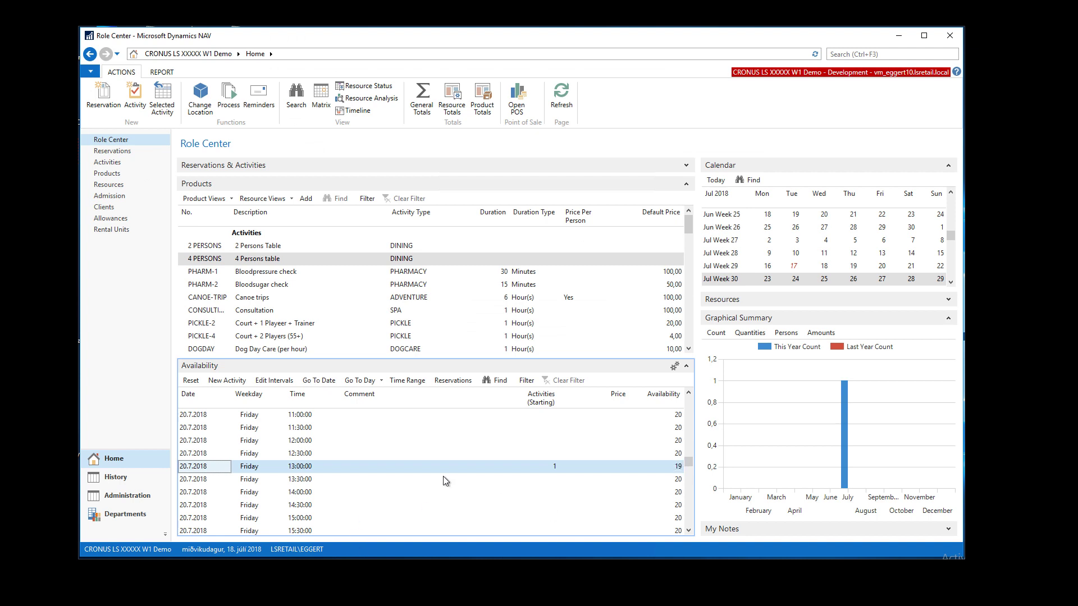
click(553, 471)
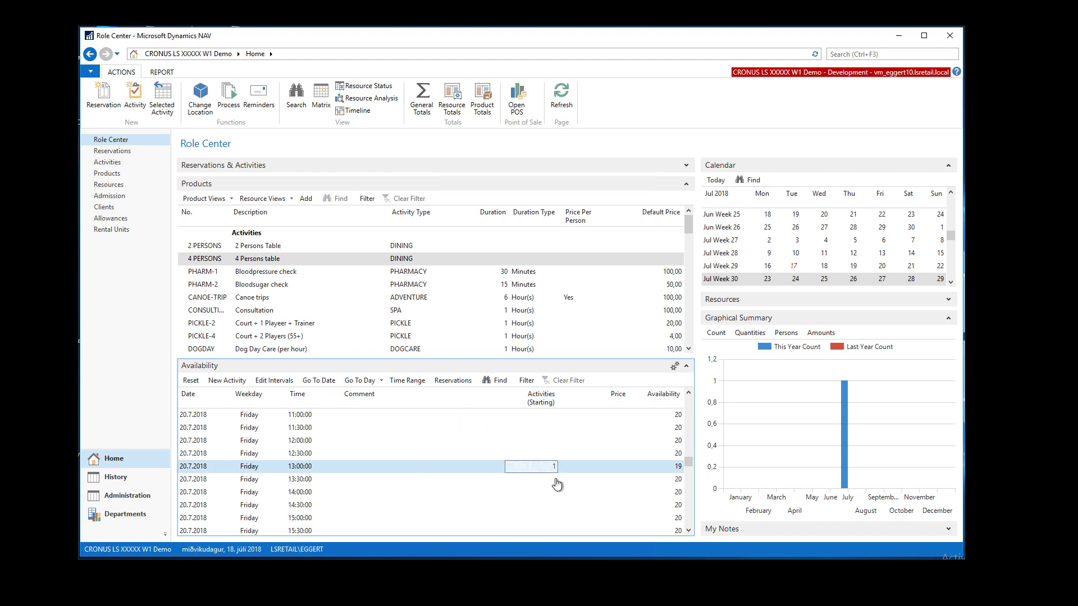
- Open the reservation starting Friday 20.7.2018 at 13:00 from Availability and examine its table assignment in the Resource Reservation List
click(552, 467)
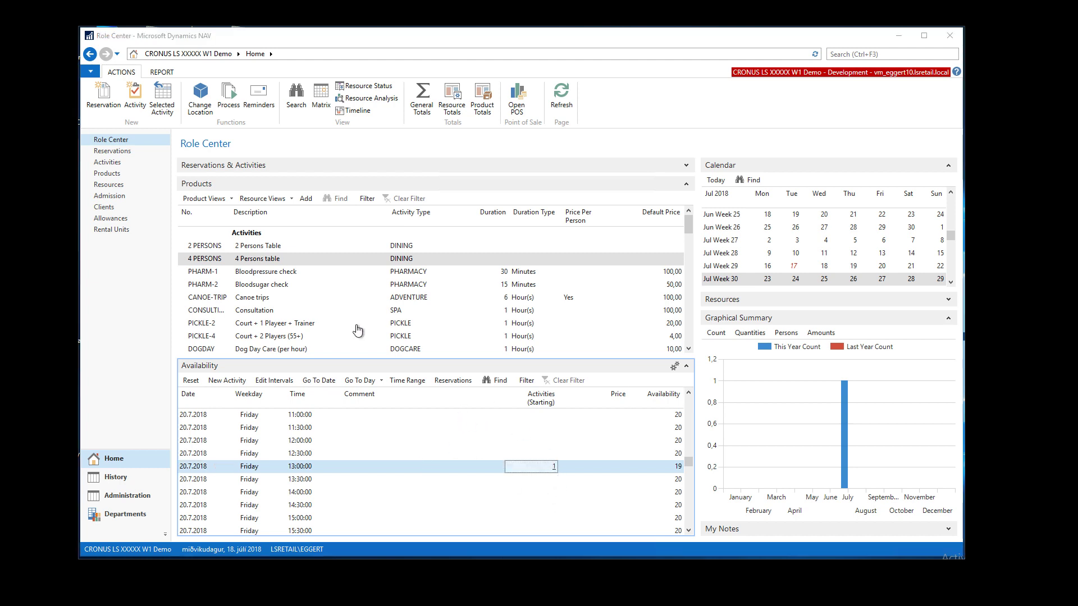
click(85, 125)
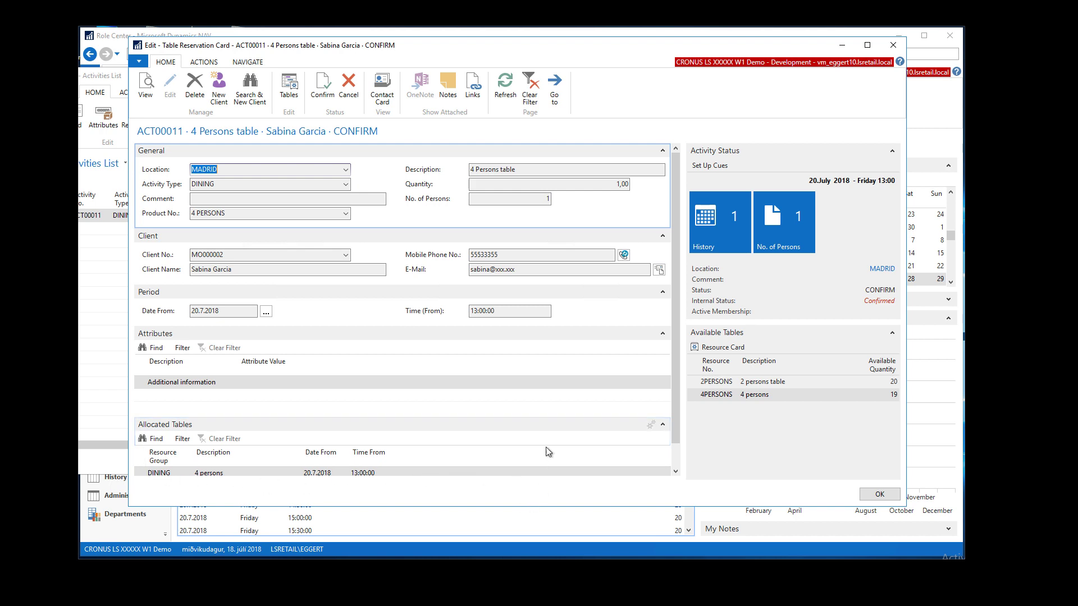
click(290, 87)
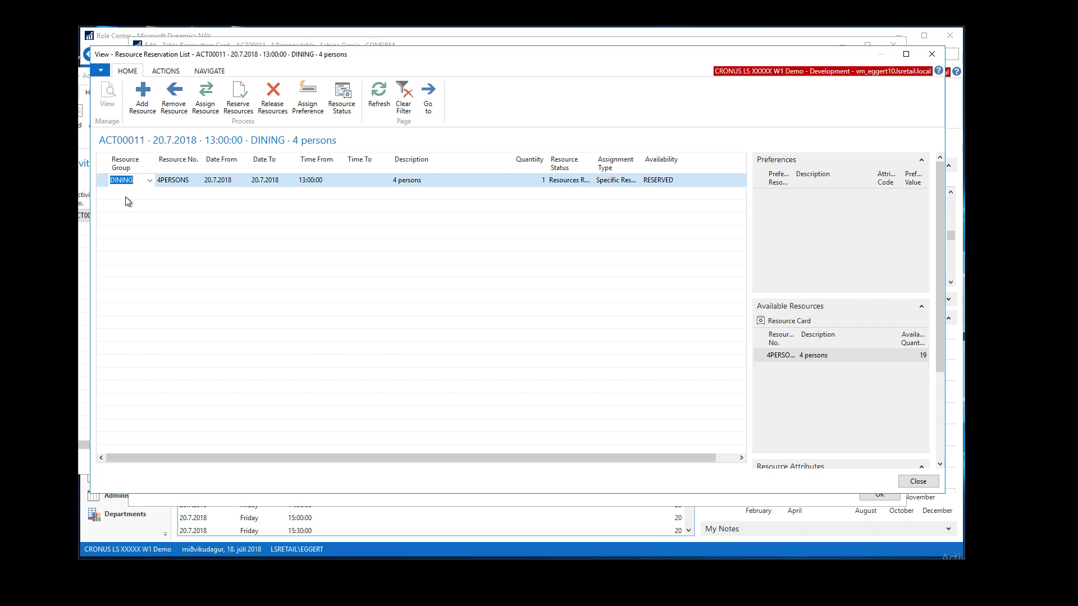
click(925, 483)
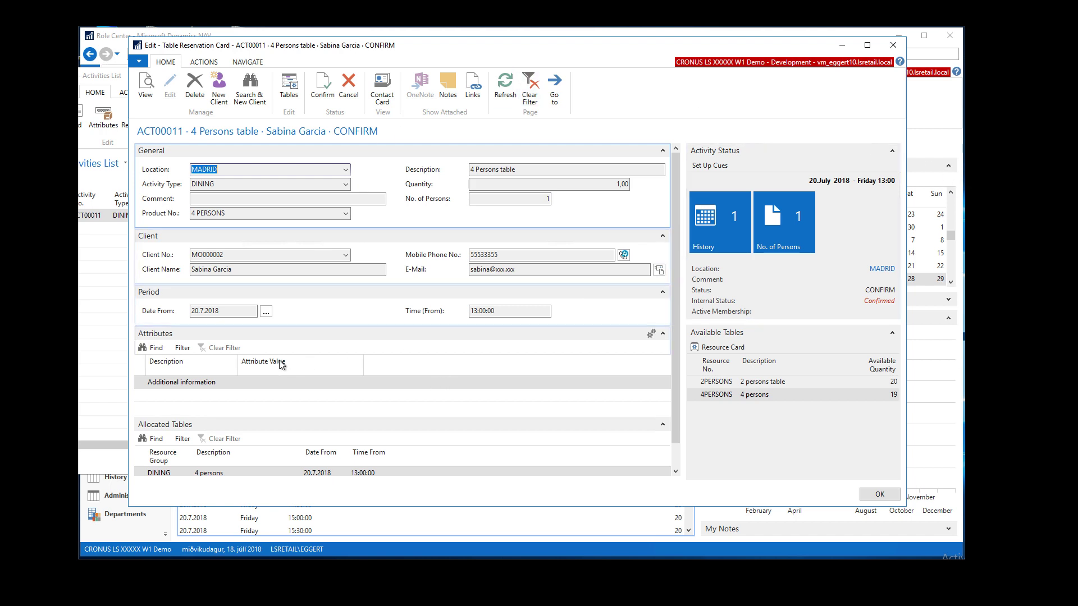
- Review the Product No. on the Table Reservation Card, and close the card and the Activities List to return to the Role Center
key(Tab)
key(Tab)
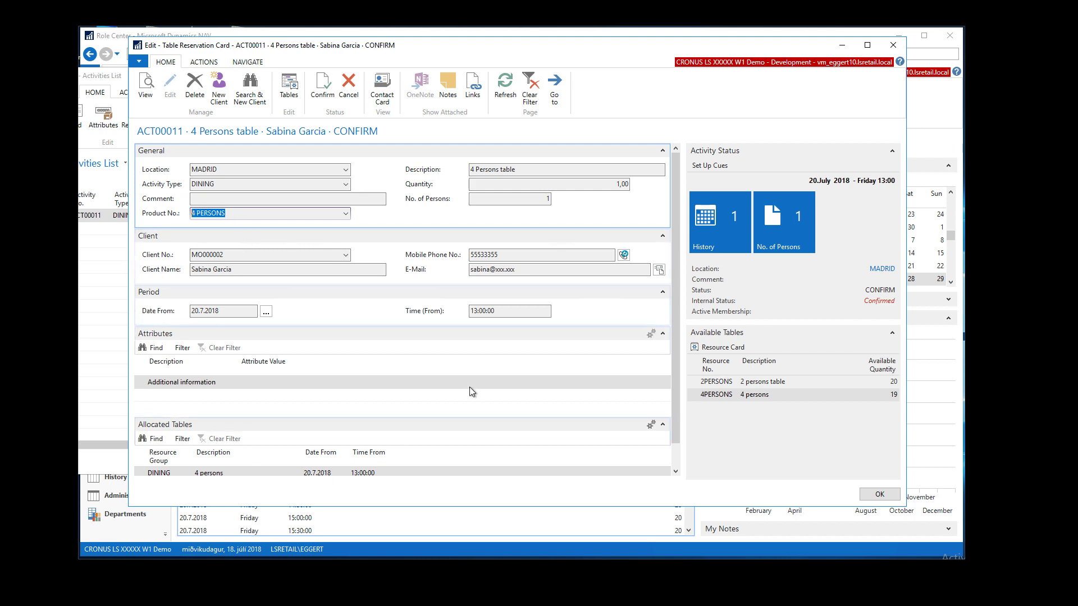
click(879, 494)
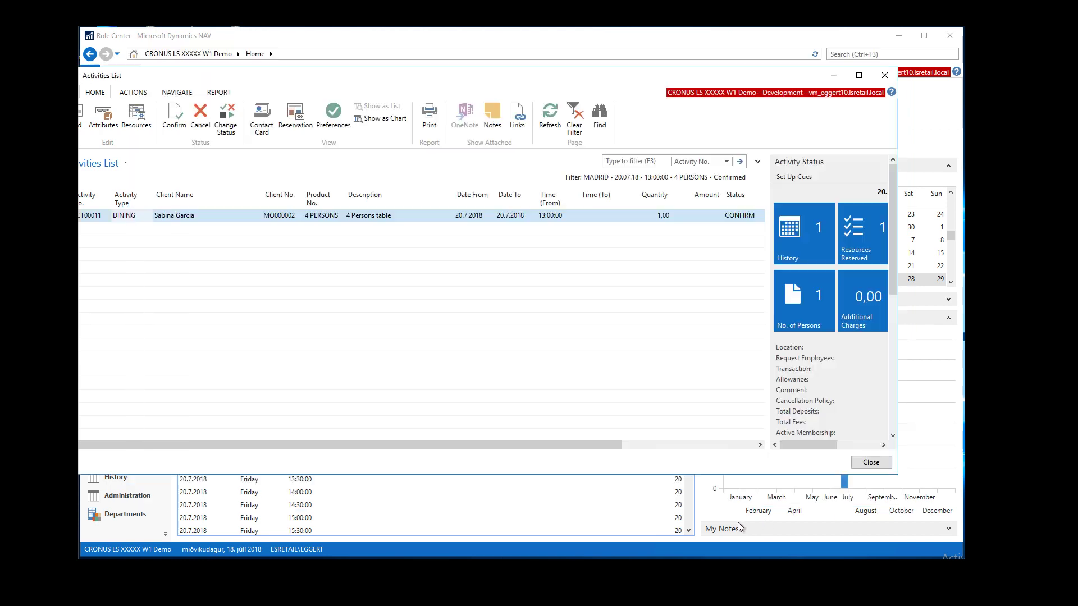
click(867, 464)
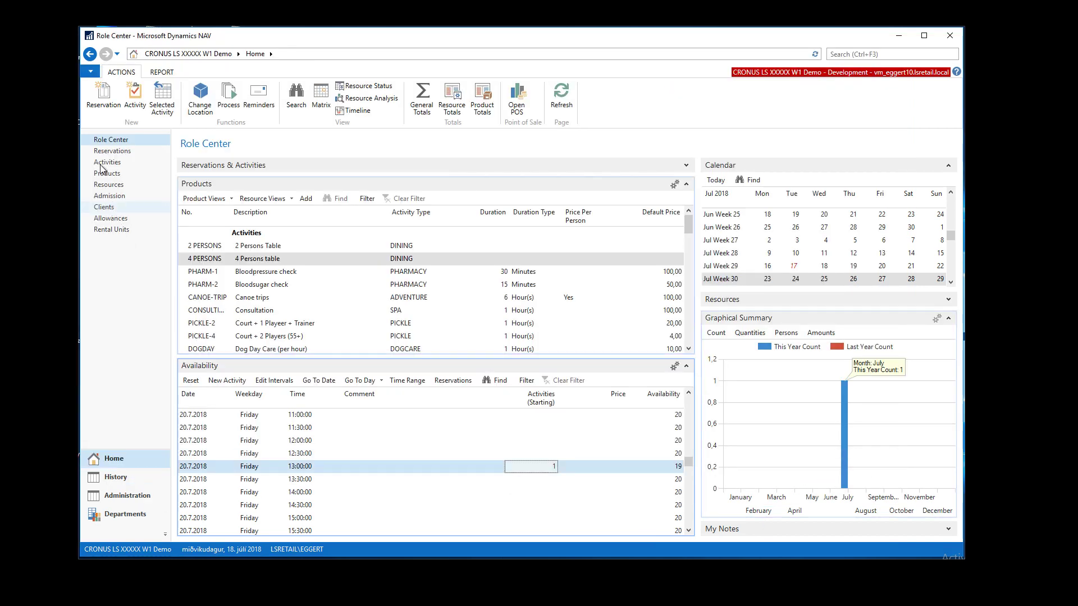
- Examine DINING table availability in the Activity Matrix View, cancel the Activity Product List selection and close the matrix
click(325, 99)
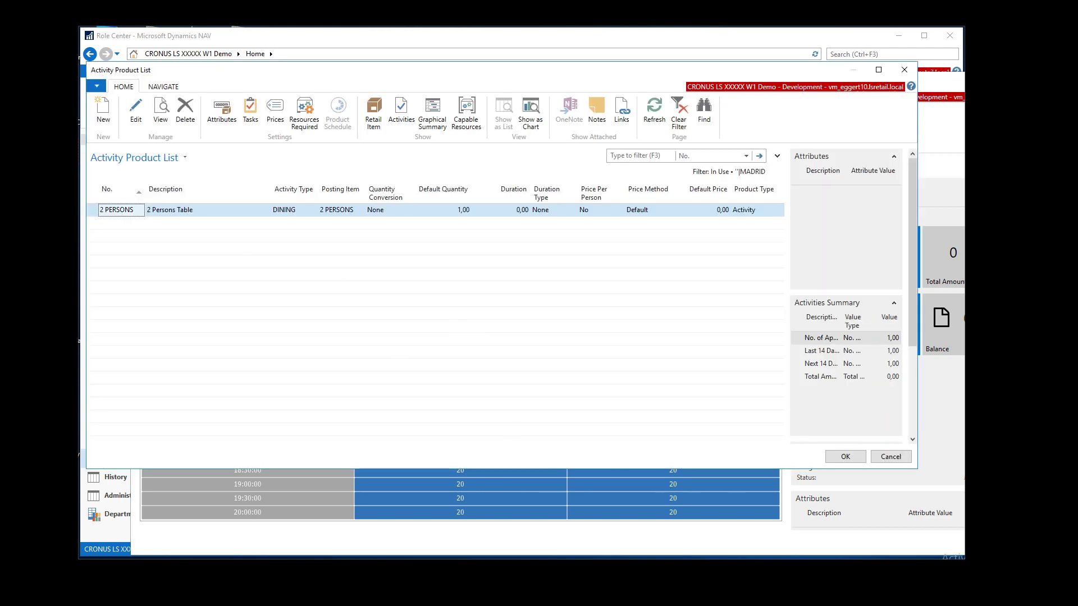
click(881, 460)
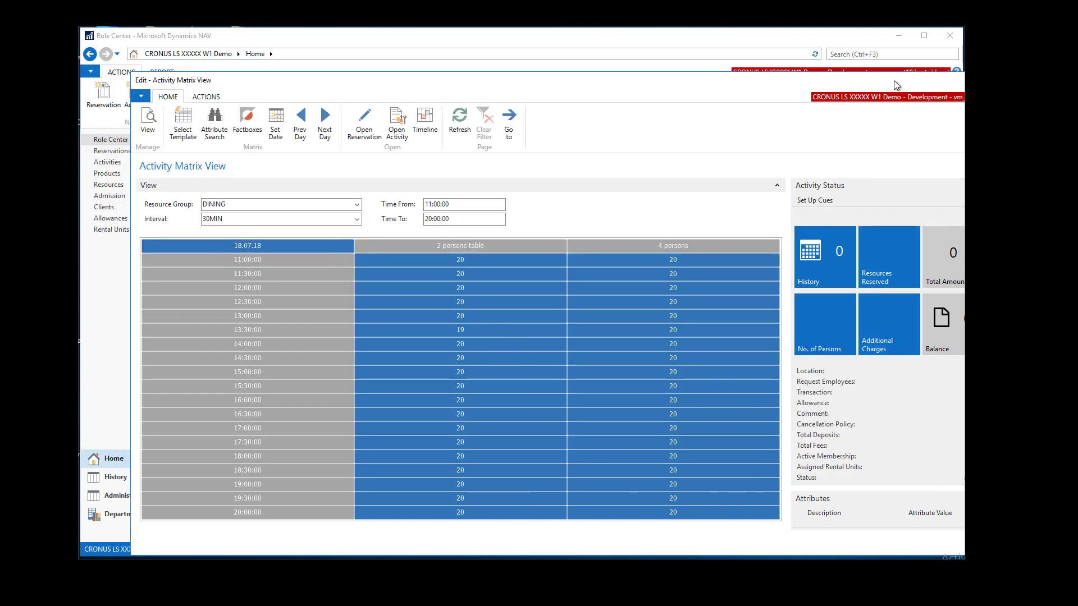
drag(969, 98, 863, 83)
click(922, 64)
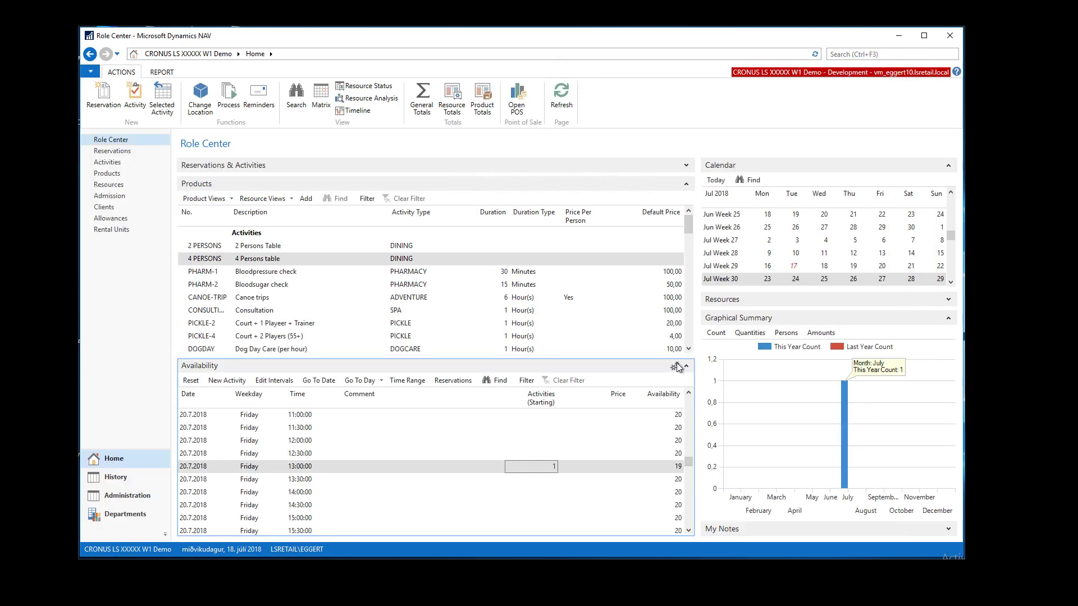